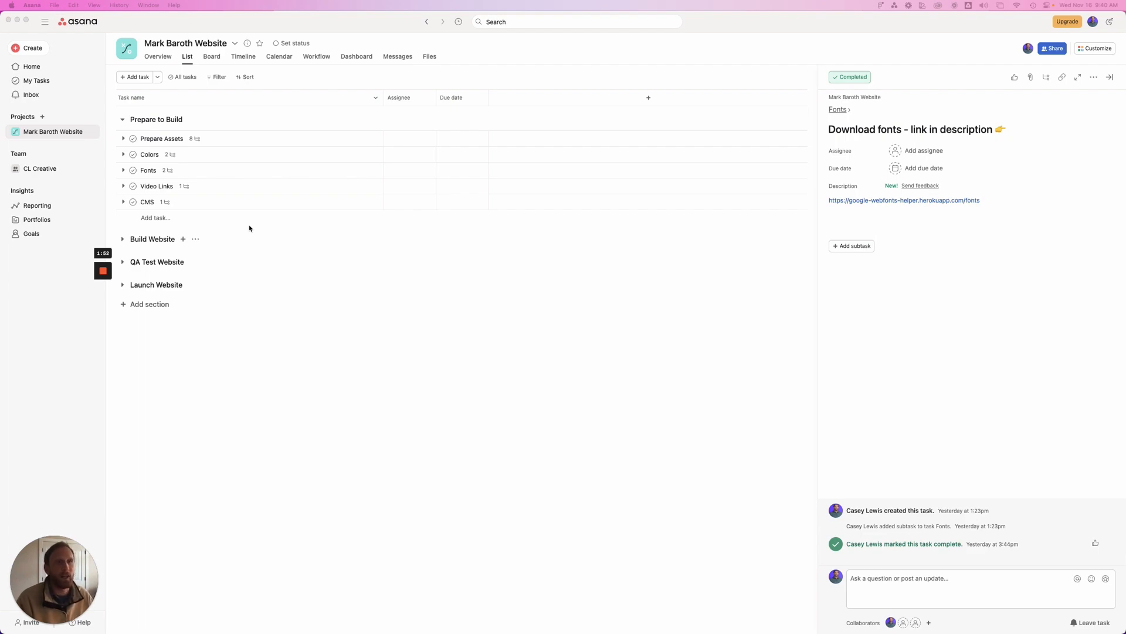
# Switch to Figma and examine the website page designs from the home page to the portfolio pages, selecting the Home Page's open-graph-image frame
pyautogui.hotkey('ctrl', 'Up')
pyautogui.click(636, 339)
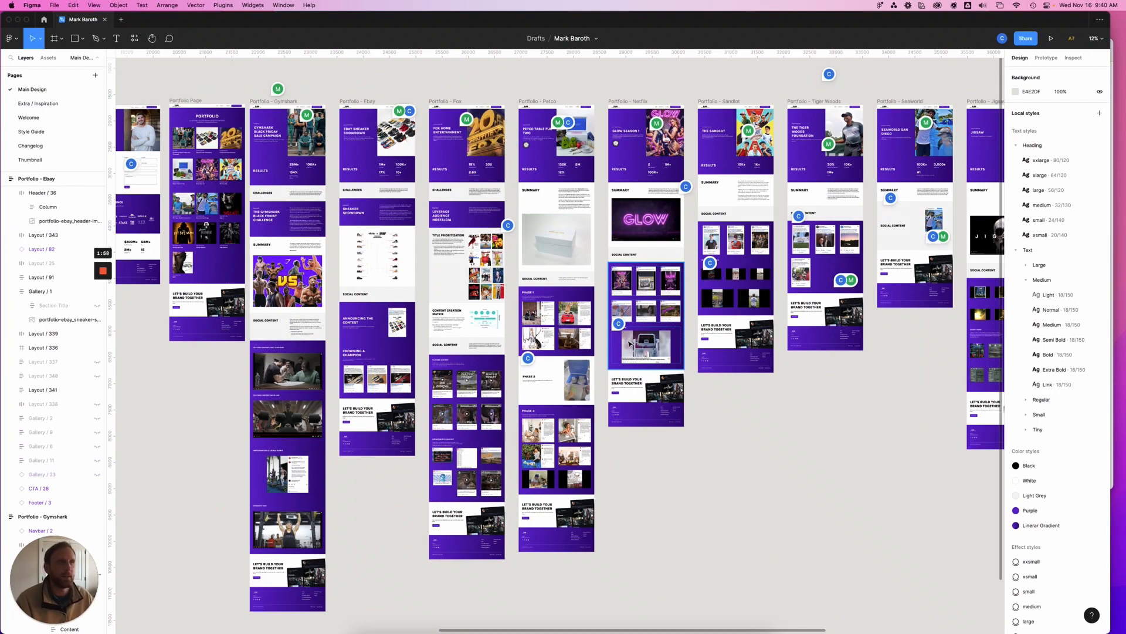
pyautogui.scroll(-5, 629, 343)
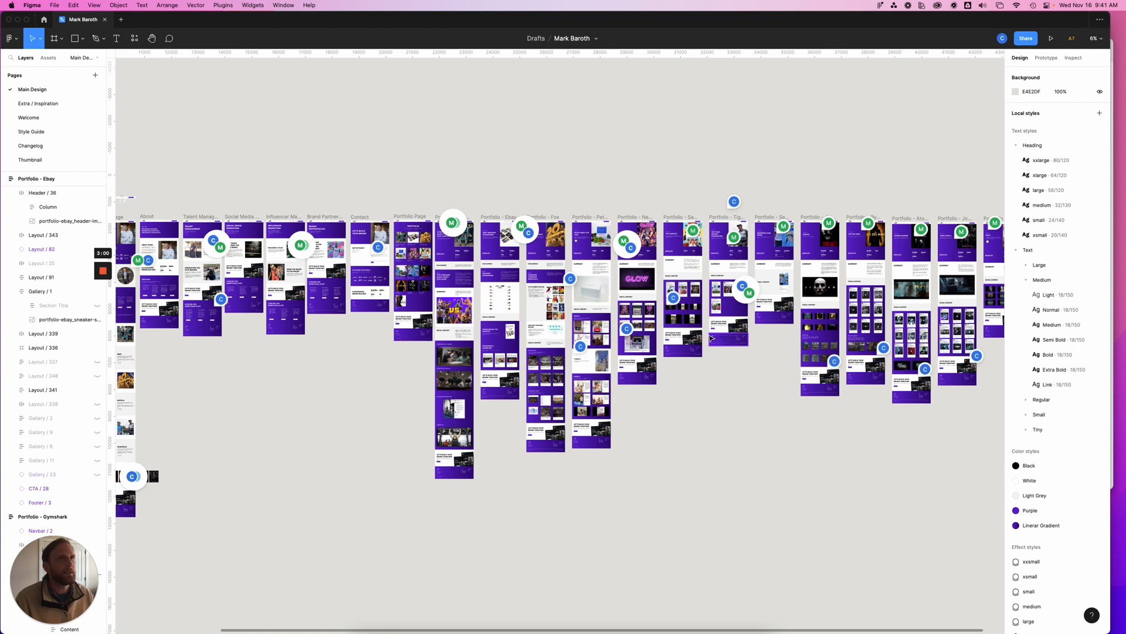
pyautogui.hscroll(-2, 374, 333)
pyautogui.hscroll(-1, 374, 333)
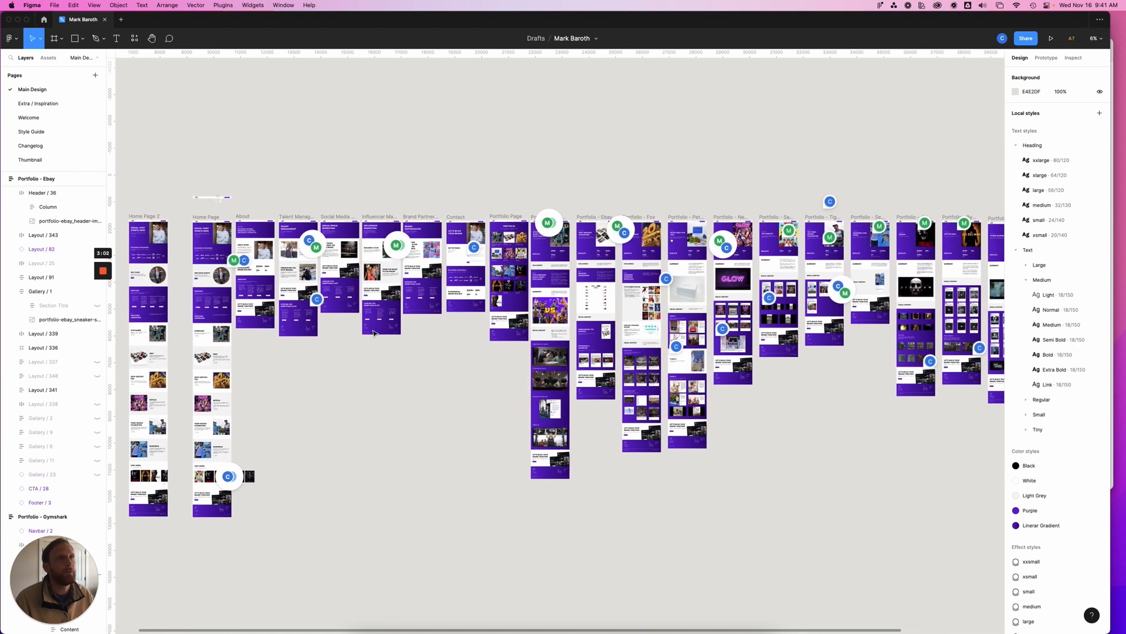
pyautogui.click(223, 237)
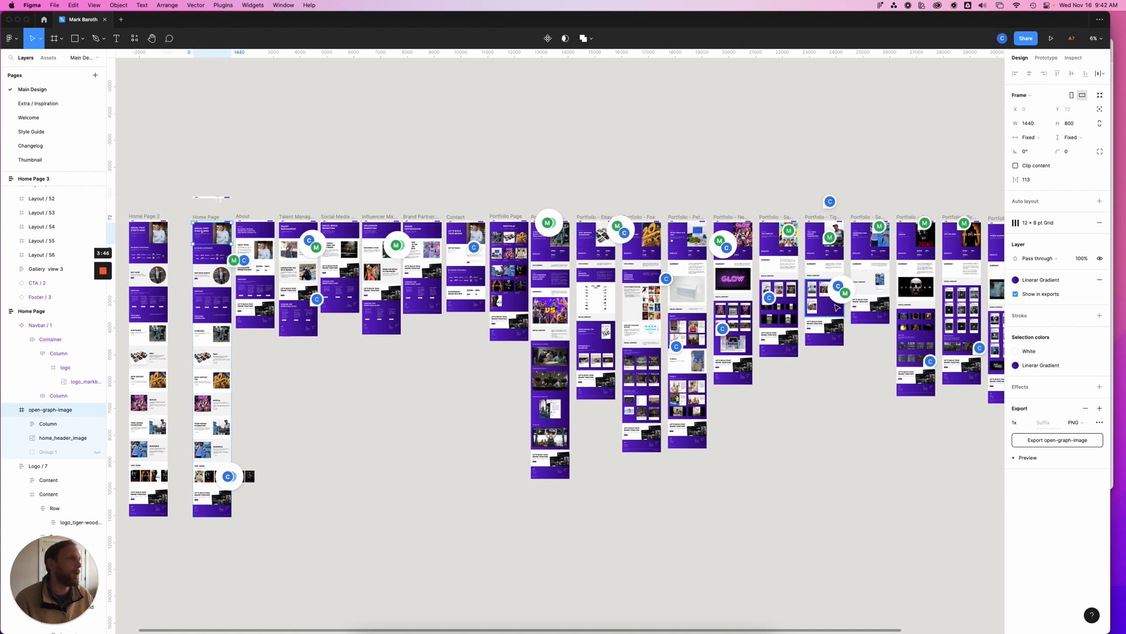
pyautogui.hscroll(10, 837, 306)
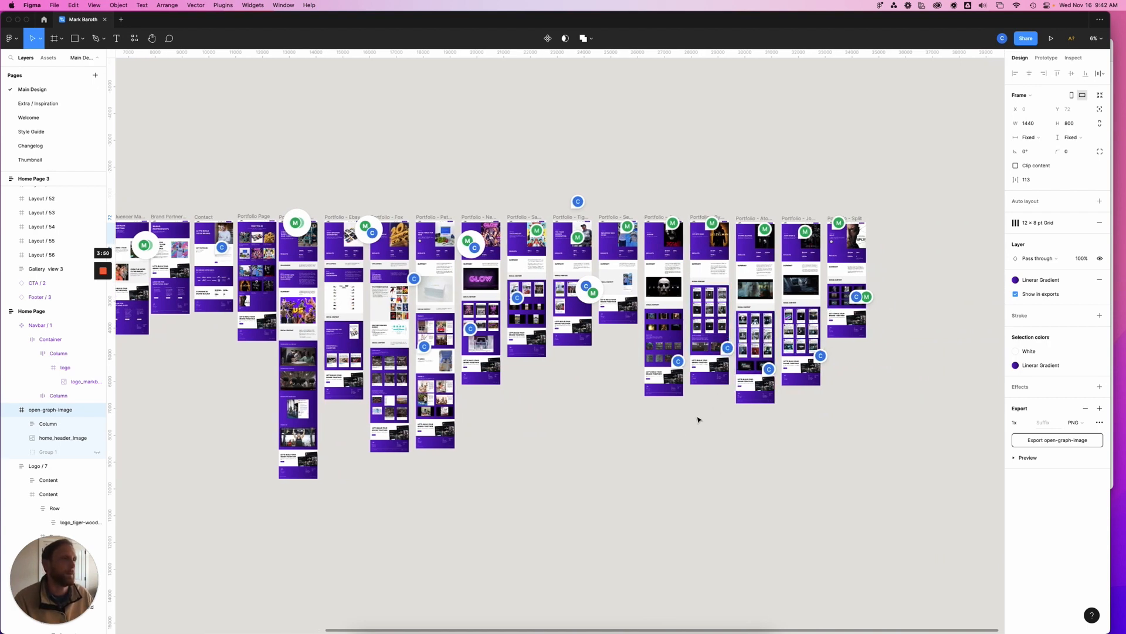
pyautogui.hscroll(-5, 624, 433)
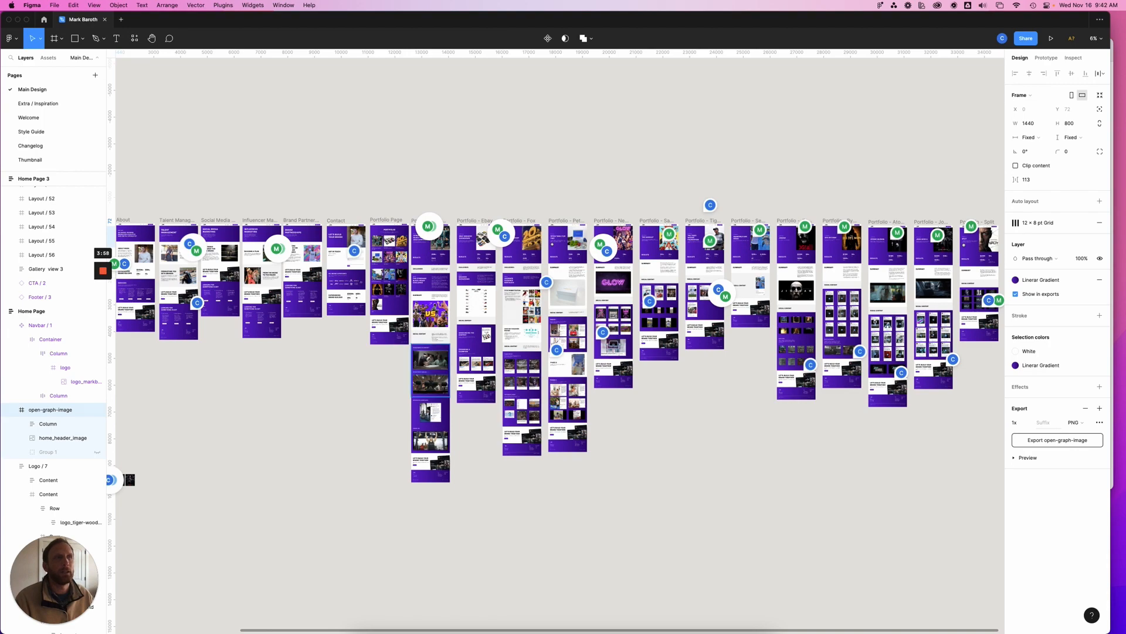
# Switch to Finder to view the project's Portfolios folder, and return to the task list in Asana
pyautogui.hotkey('ctrl', 'Up')
pyautogui.click(388, 152)
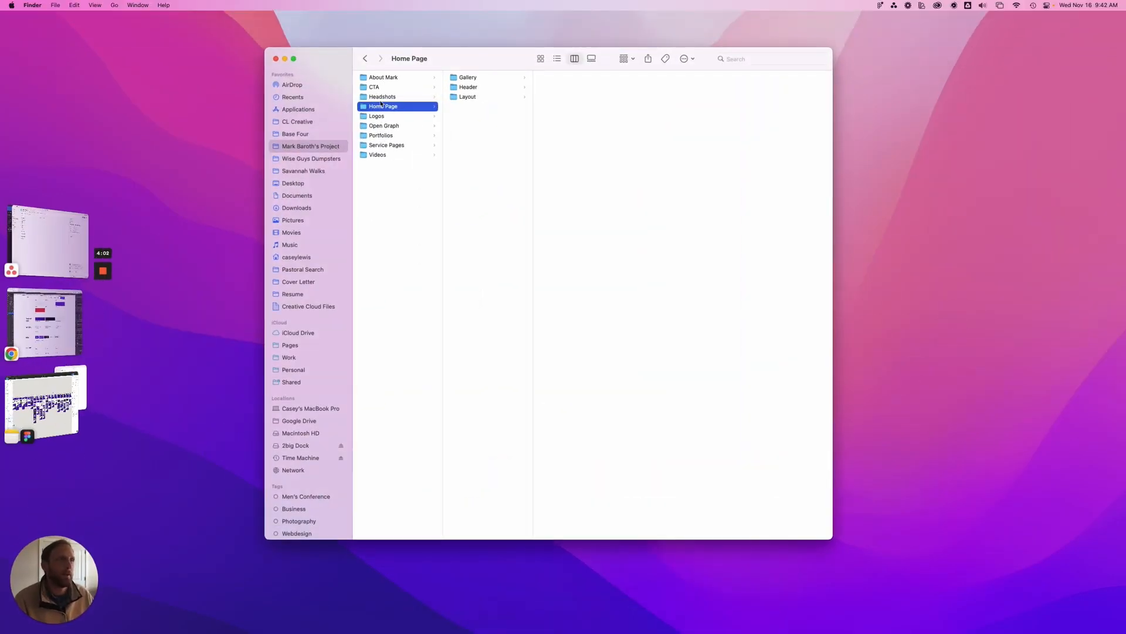
pyautogui.click(385, 137)
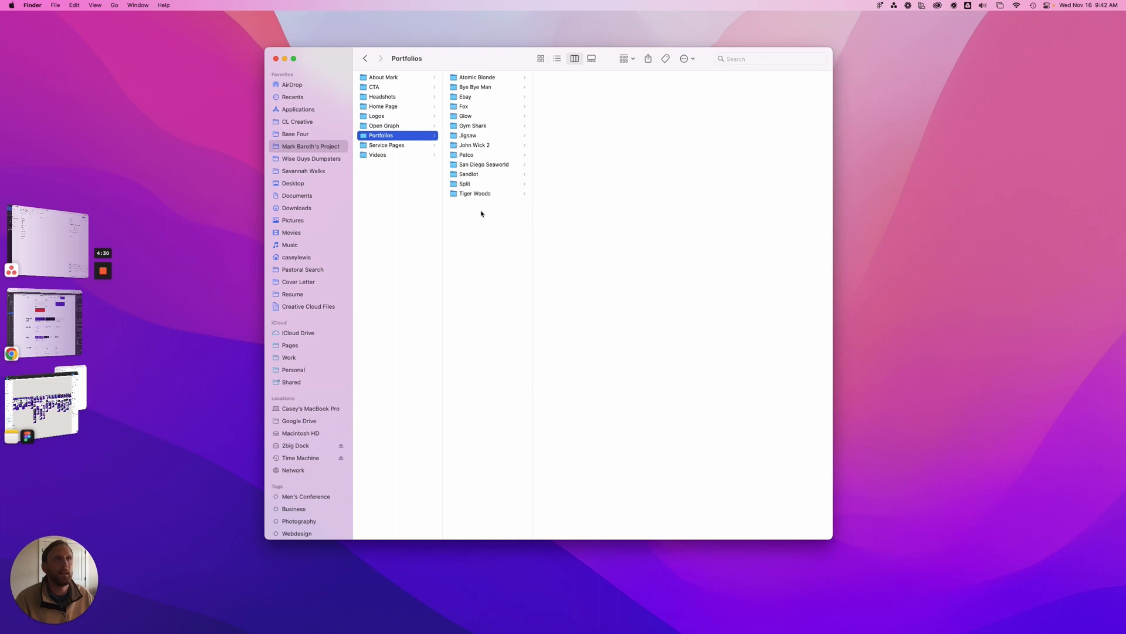
pyautogui.click(65, 247)
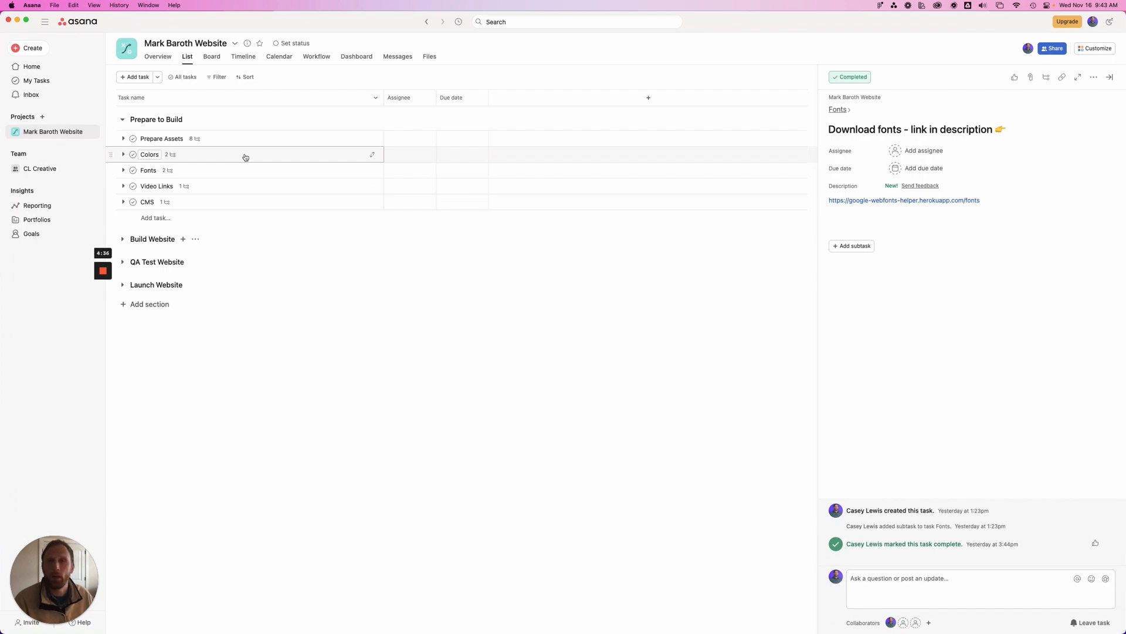
# Switch to the Webflow project in Chrome and open the Flowbase extension's Tool Belt
pyautogui.hotkey('ctrl', 'Up')
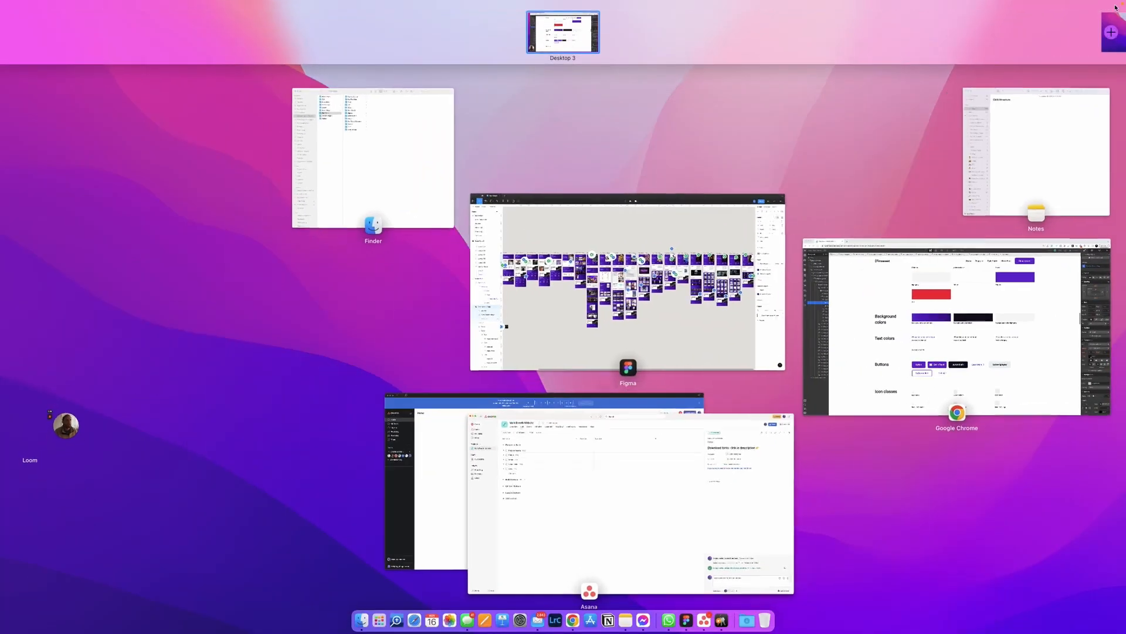
pyautogui.click(950, 378)
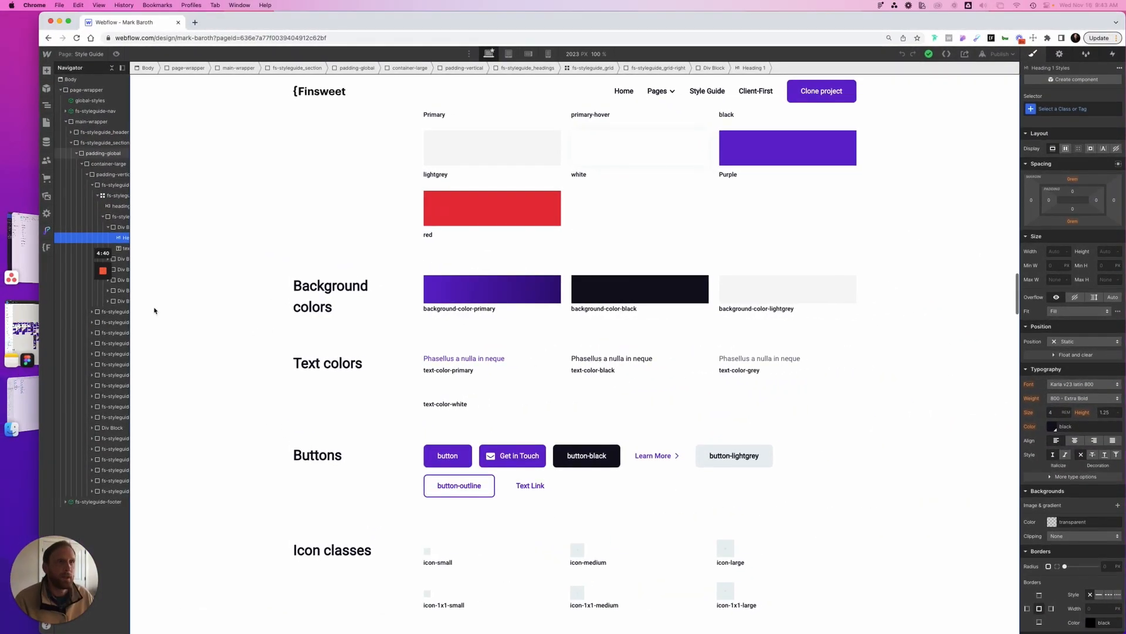
pyautogui.click(46, 231)
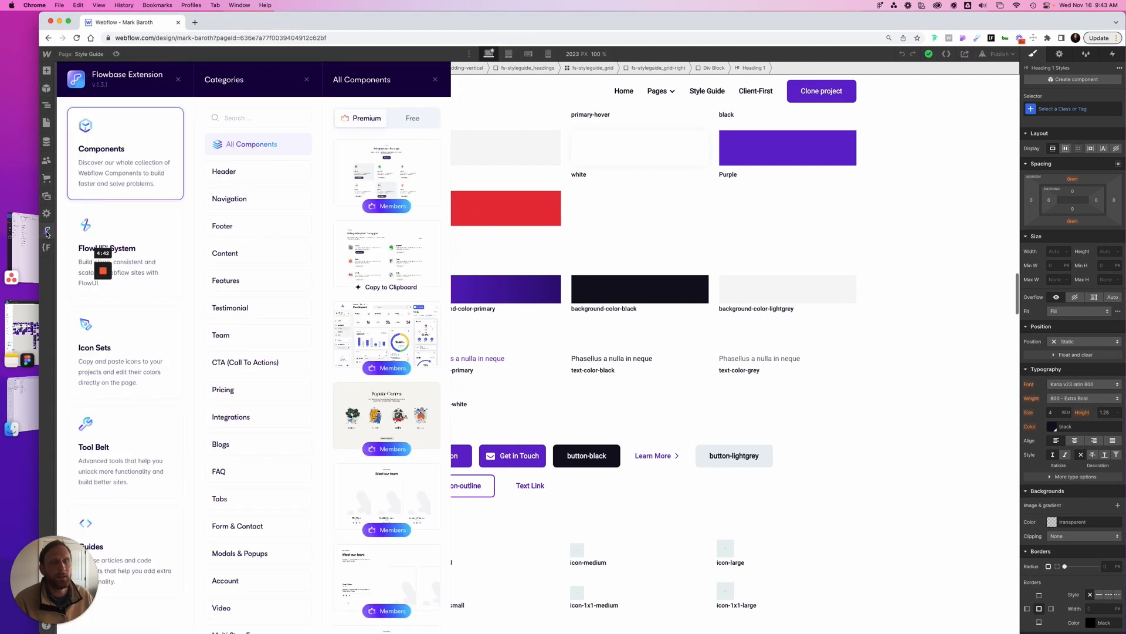
pyautogui.click(122, 472)
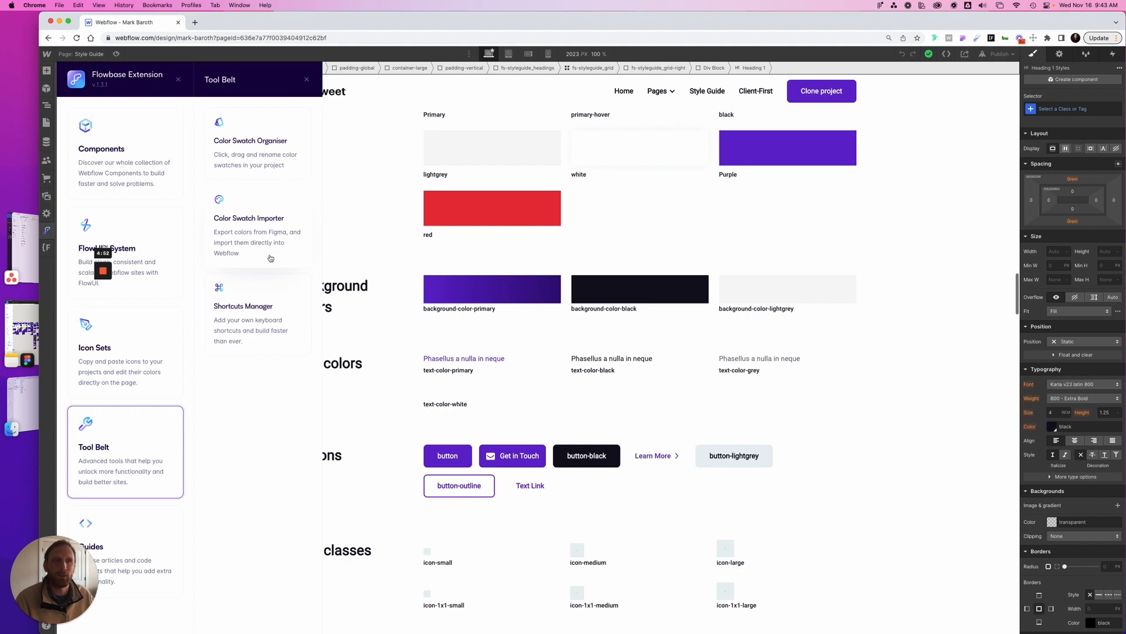
# Display the local color styles in Figma and compare them with the background color swatches for Heading 1 in Webflow
pyautogui.click(22, 329)
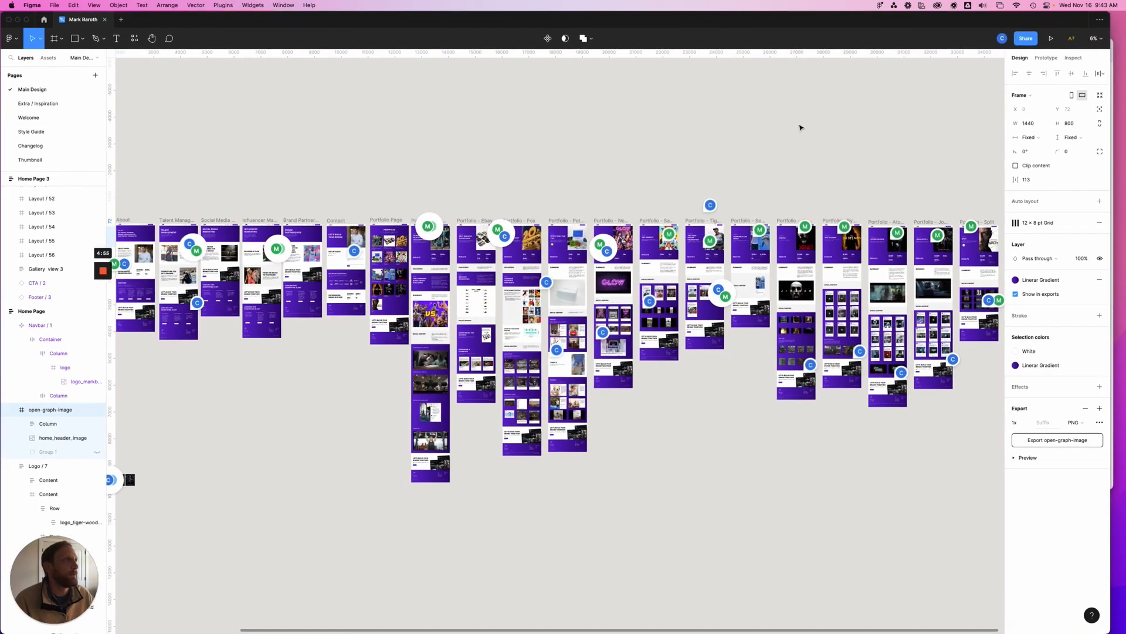
pyautogui.click(800, 128)
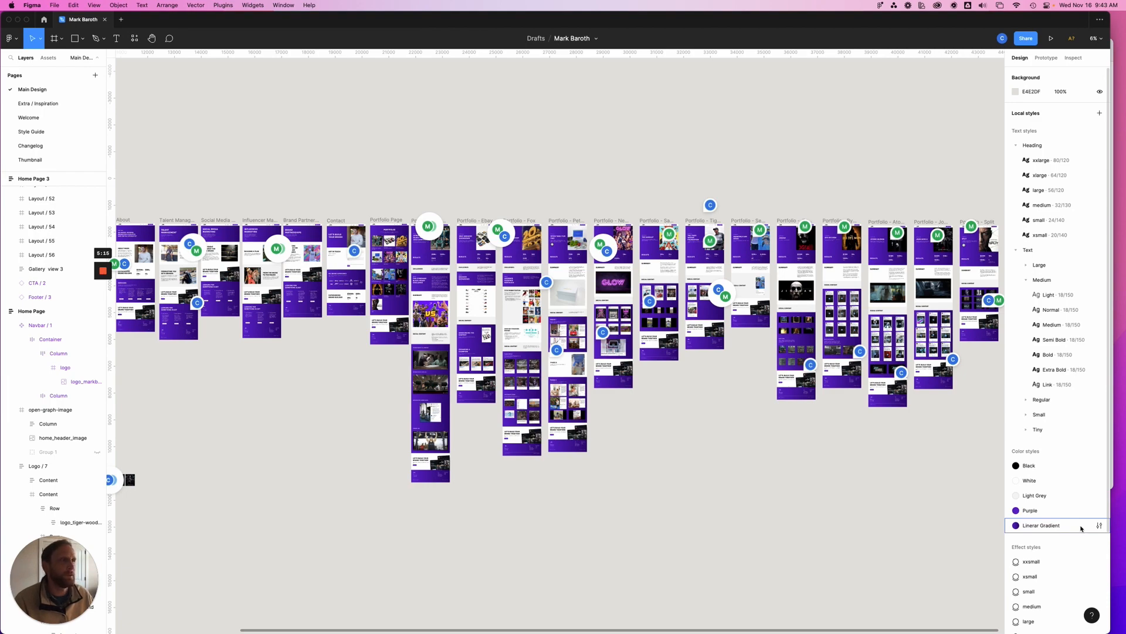
pyautogui.hotkey('ctrl', 'Up')
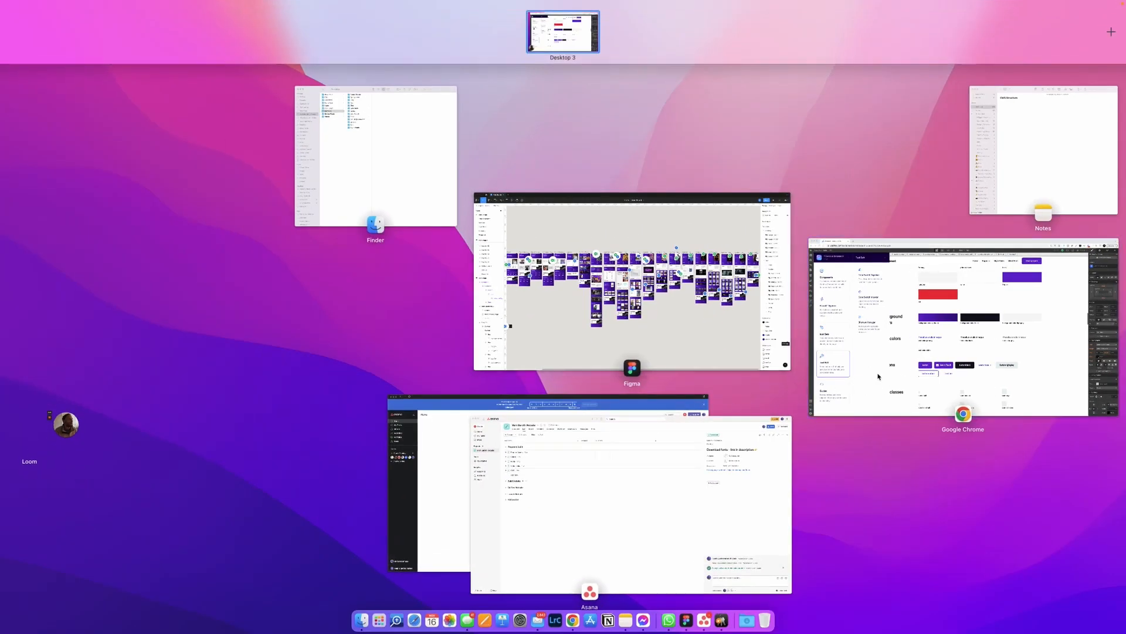
pyautogui.click(878, 376)
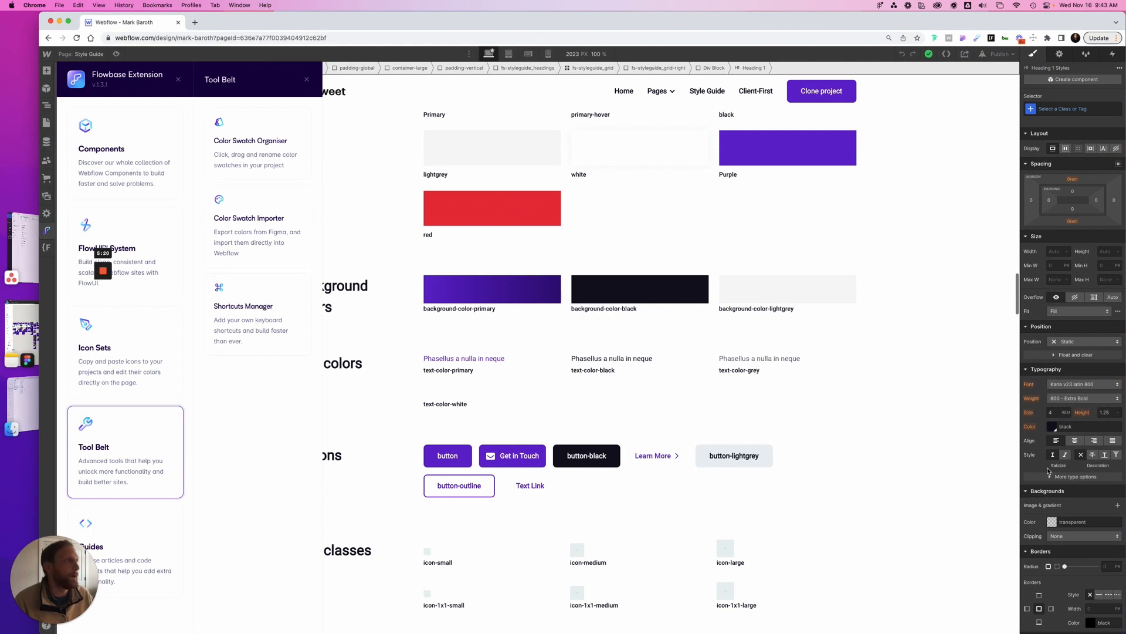
pyautogui.click(1052, 522)
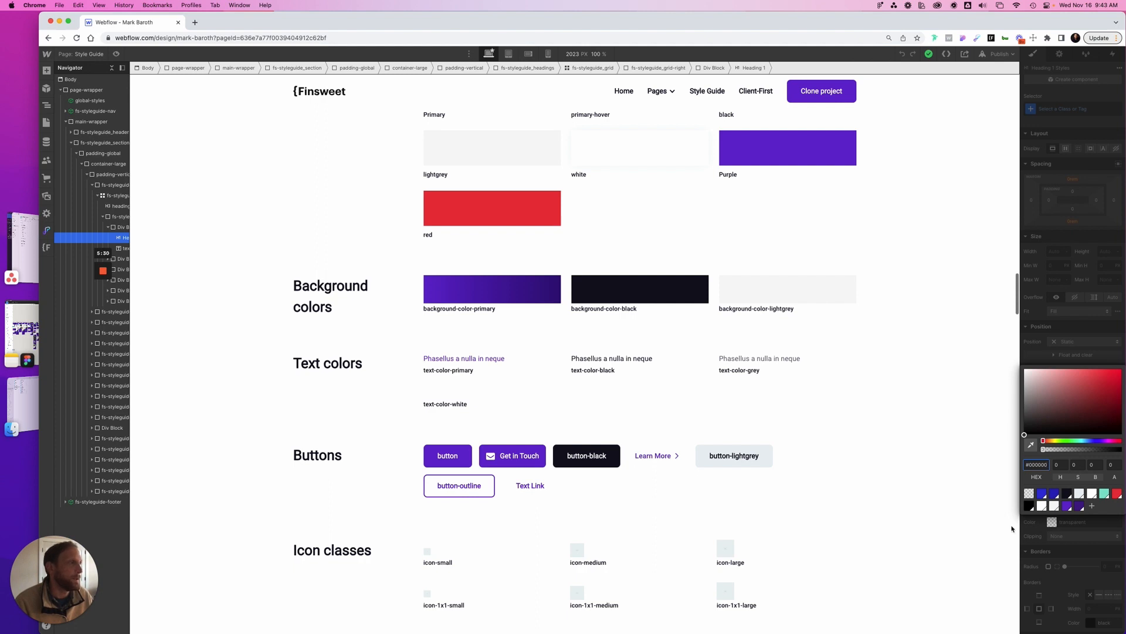
pyautogui.click(876, 489)
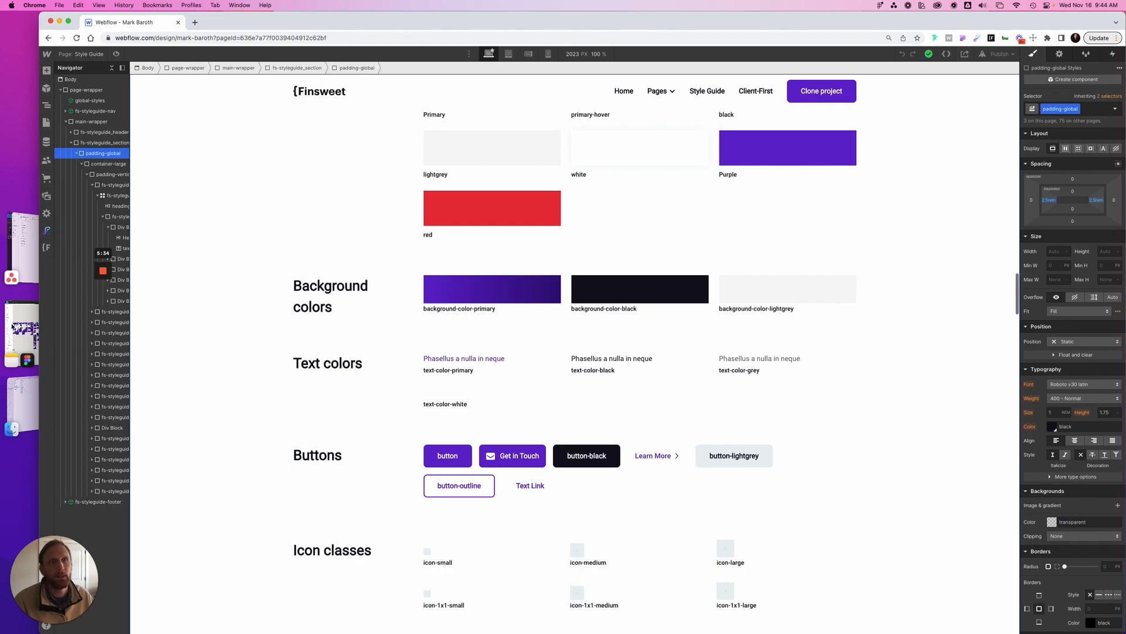
# Revisit the Figma design and switch to Asana to view the font download task
pyautogui.click(17, 326)
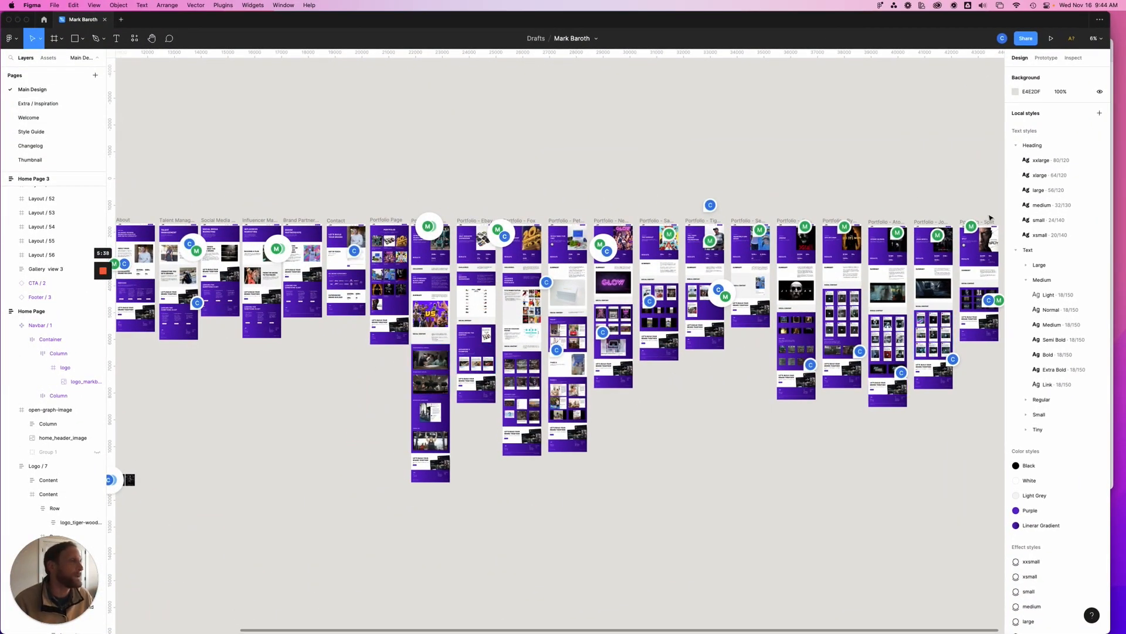
pyautogui.hotkey('ctrl', 'Up')
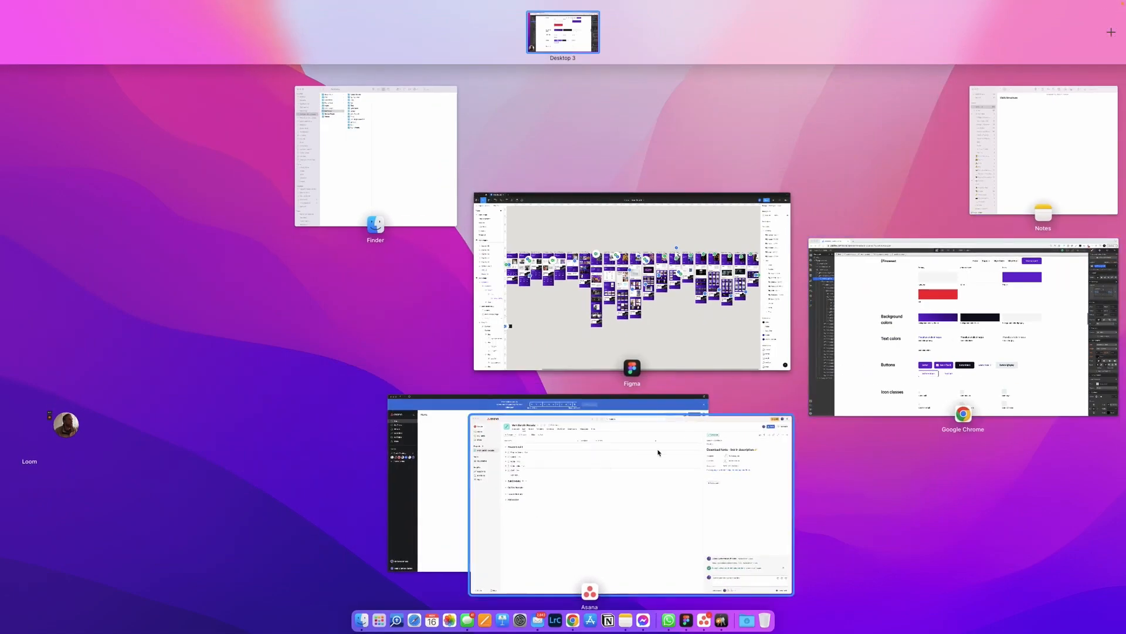
pyautogui.click(608, 469)
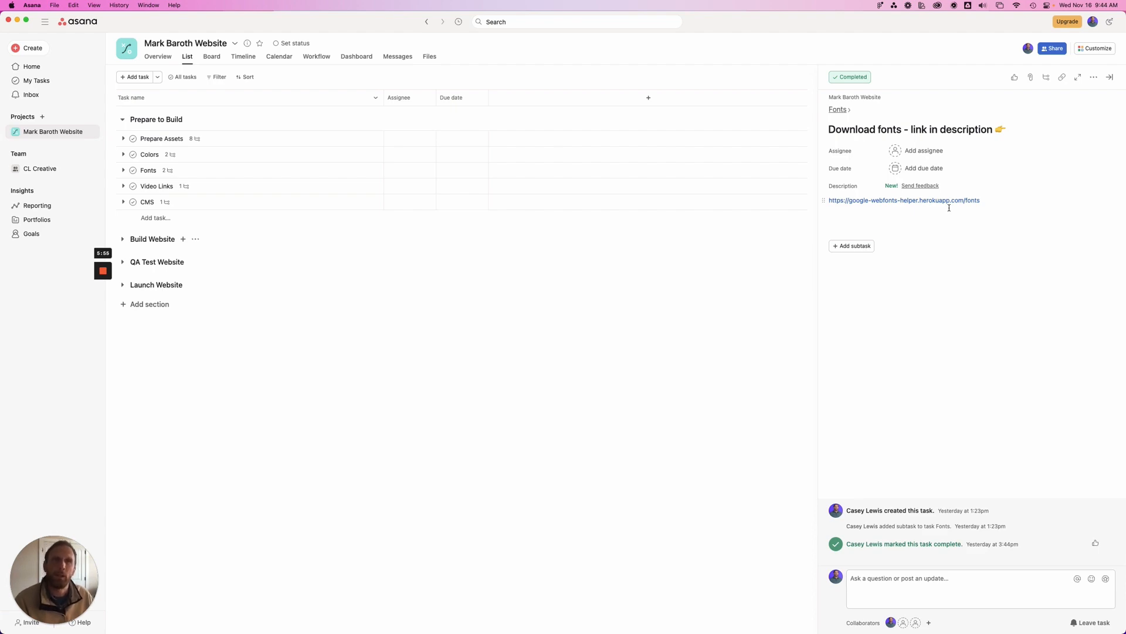
# Switch to Webflow and open the Fonts section of the project settings to examine the installed fonts
pyautogui.hotkey('ctrl', 'Up')
pyautogui.click(872, 311)
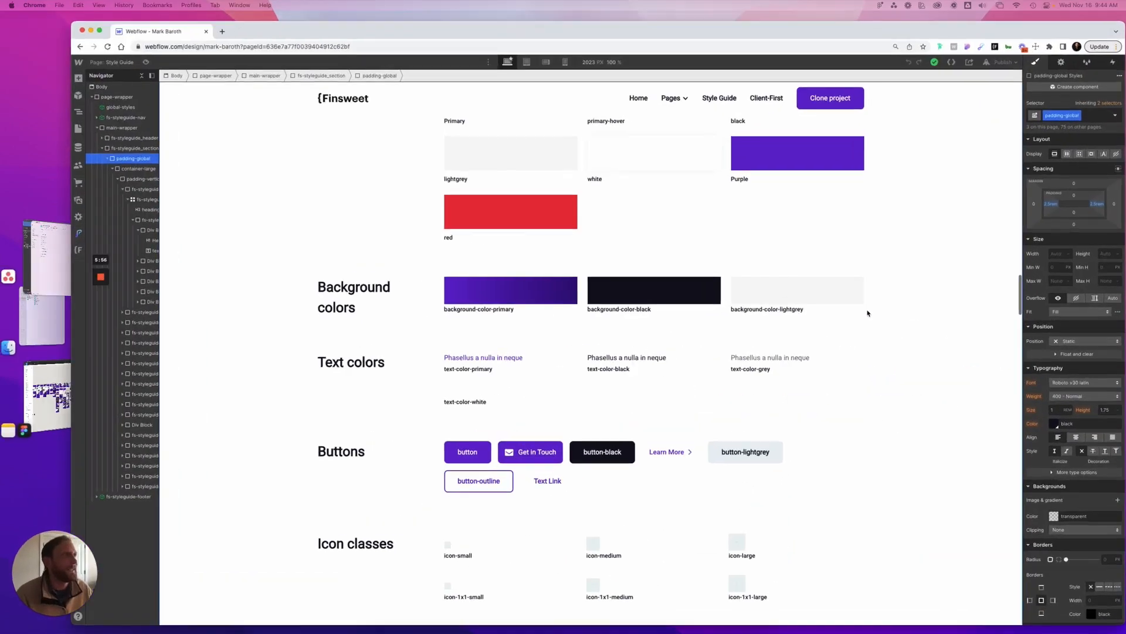
pyautogui.moveTo(50, 57)
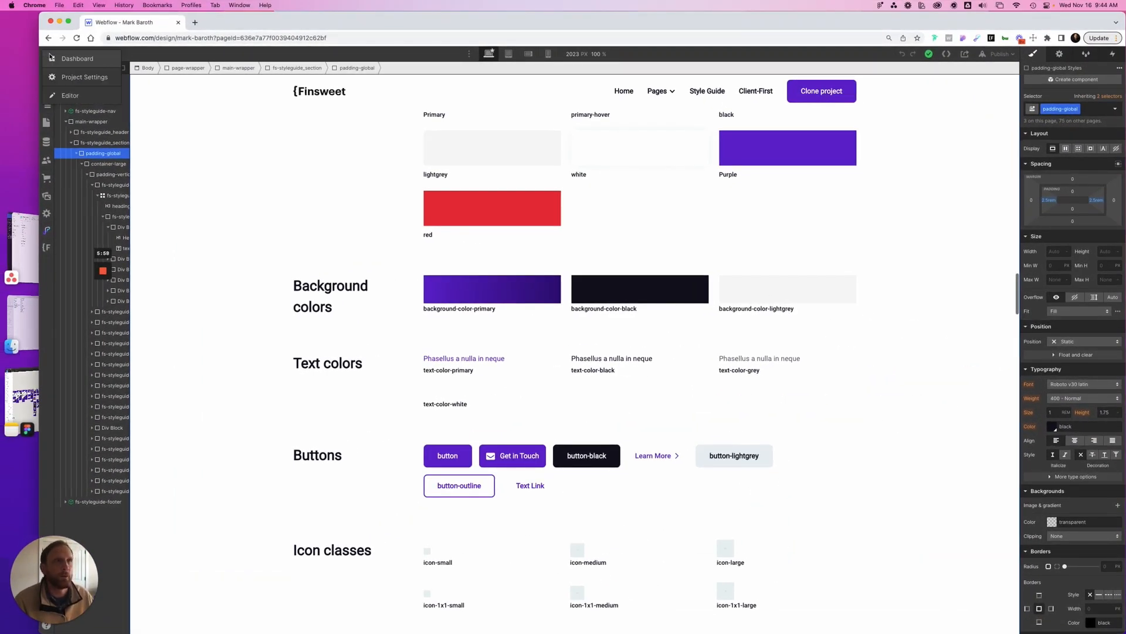
pyautogui.click(66, 77)
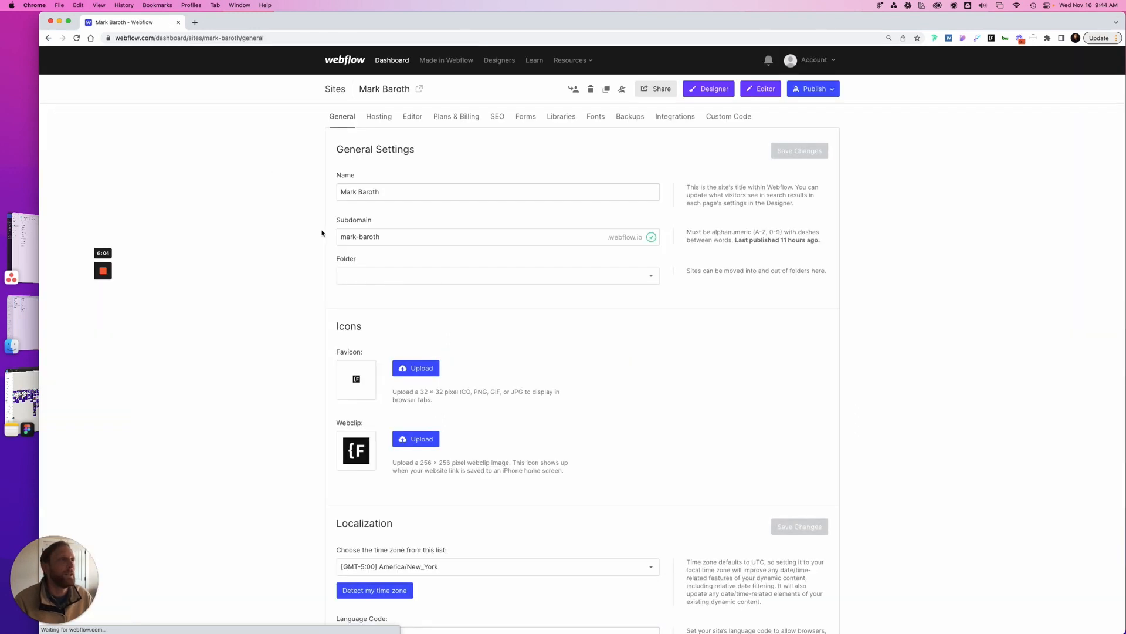
pyautogui.click(595, 117)
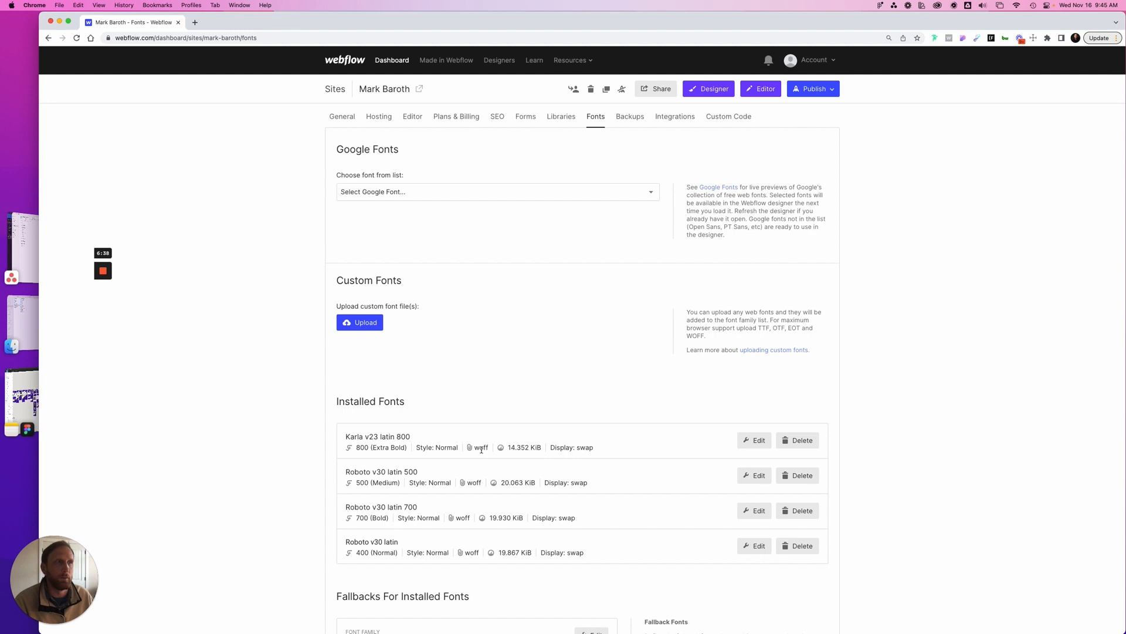
# Open the Style Guide page in the Webflow Designer and select the Heading 1 sample to view its typography styles
pyautogui.click(725, 94)
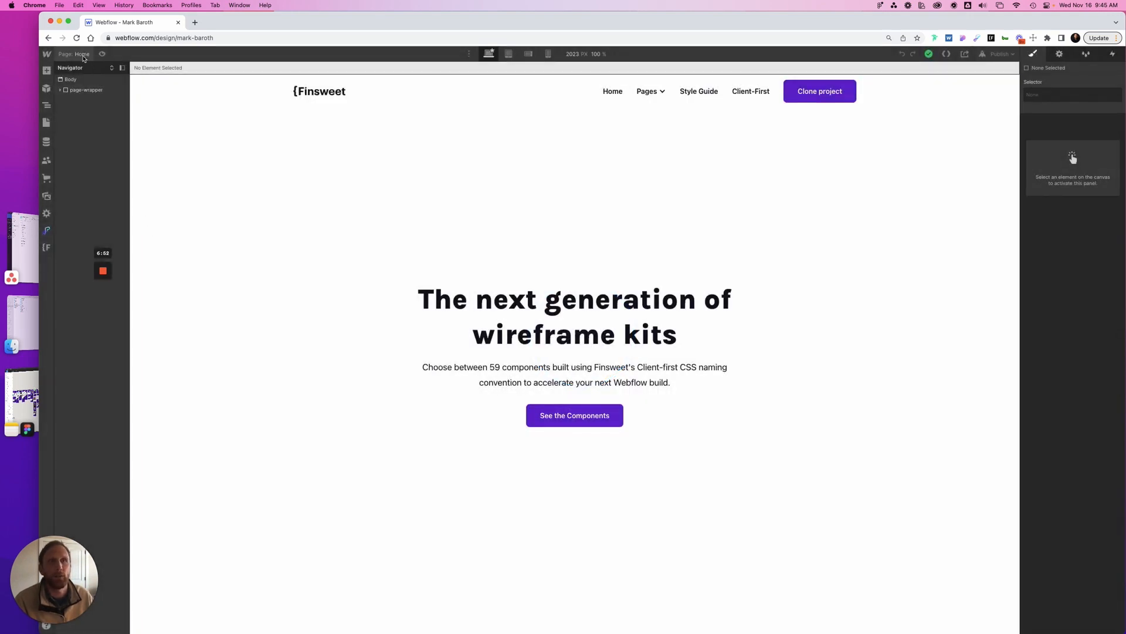
pyautogui.click(83, 55)
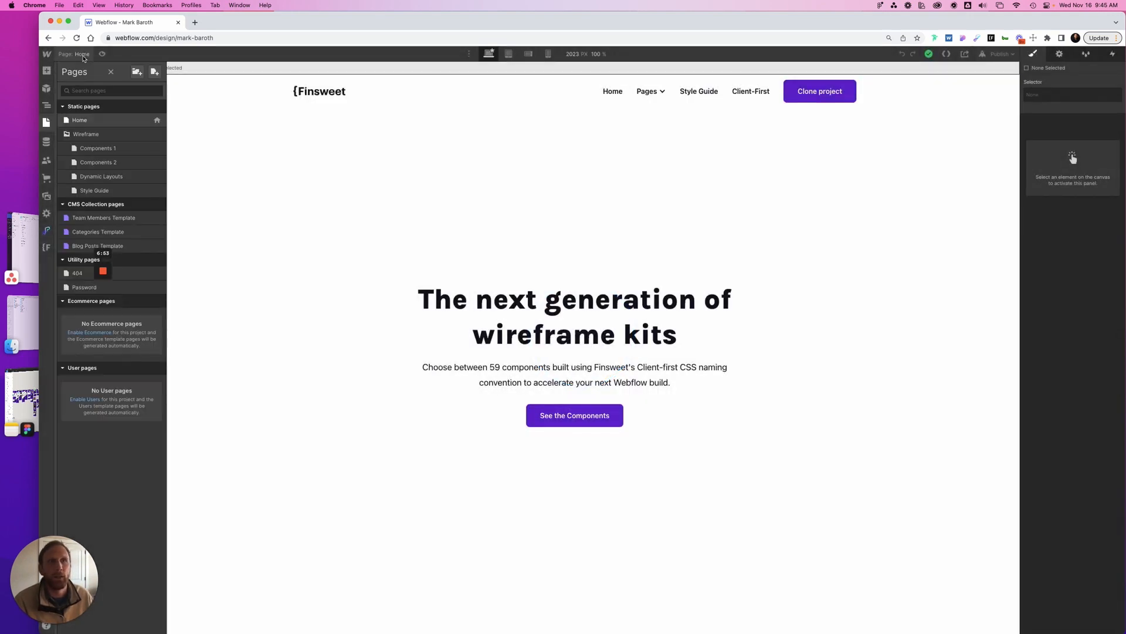
pyautogui.click(101, 193)
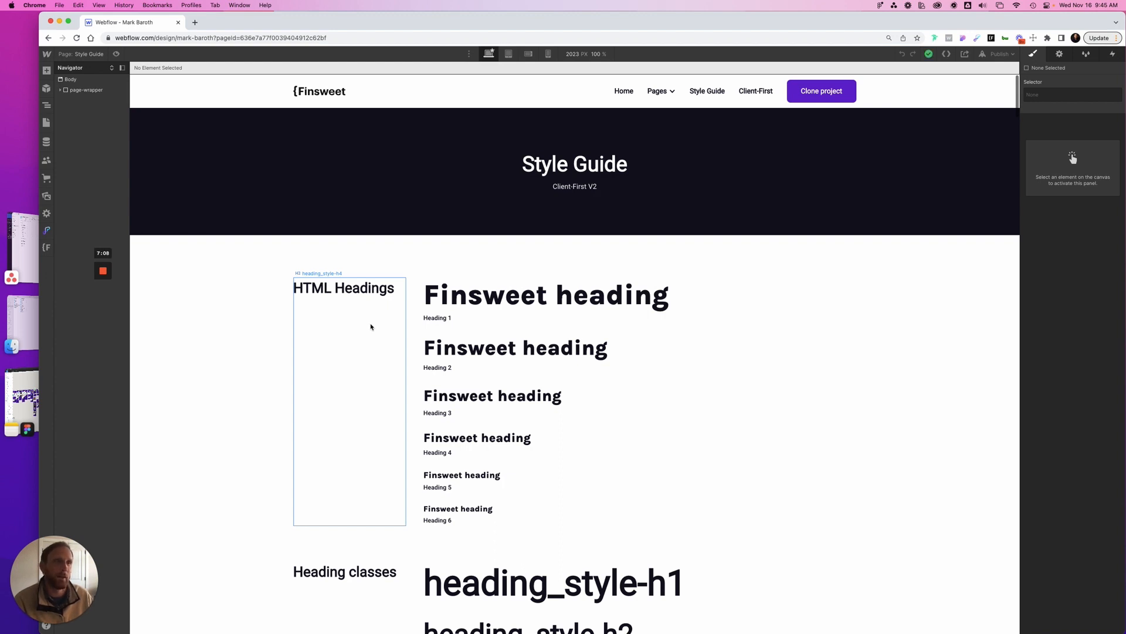
pyautogui.click(625, 299)
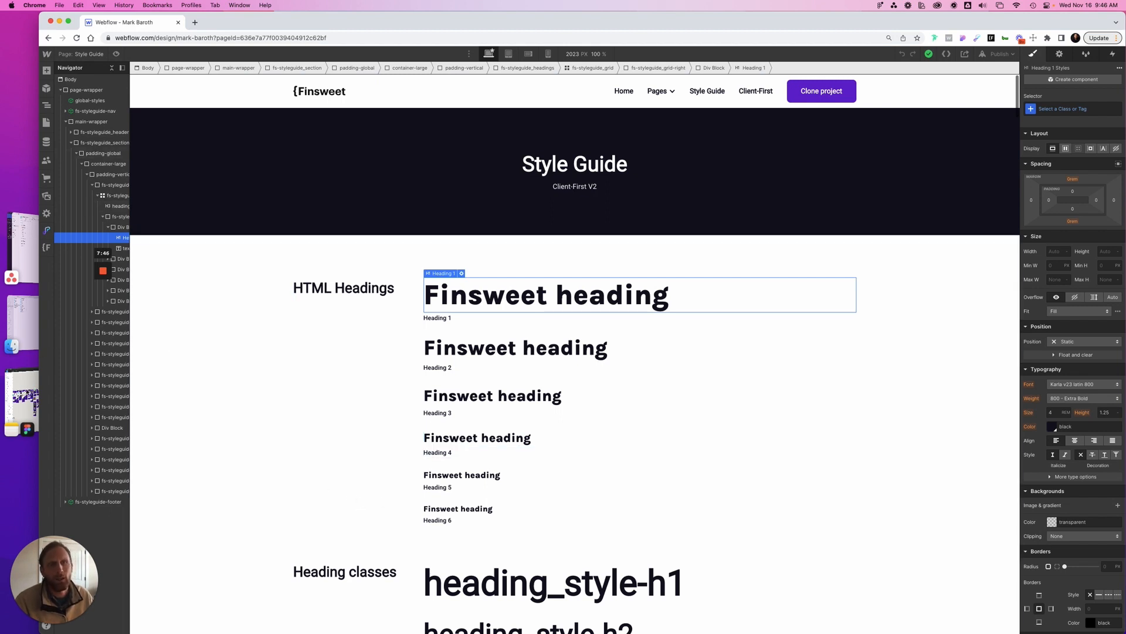
# Switch to Figma and examine the heading font sizes and line heights in the Style Guide's Typography section
pyautogui.click(21, 399)
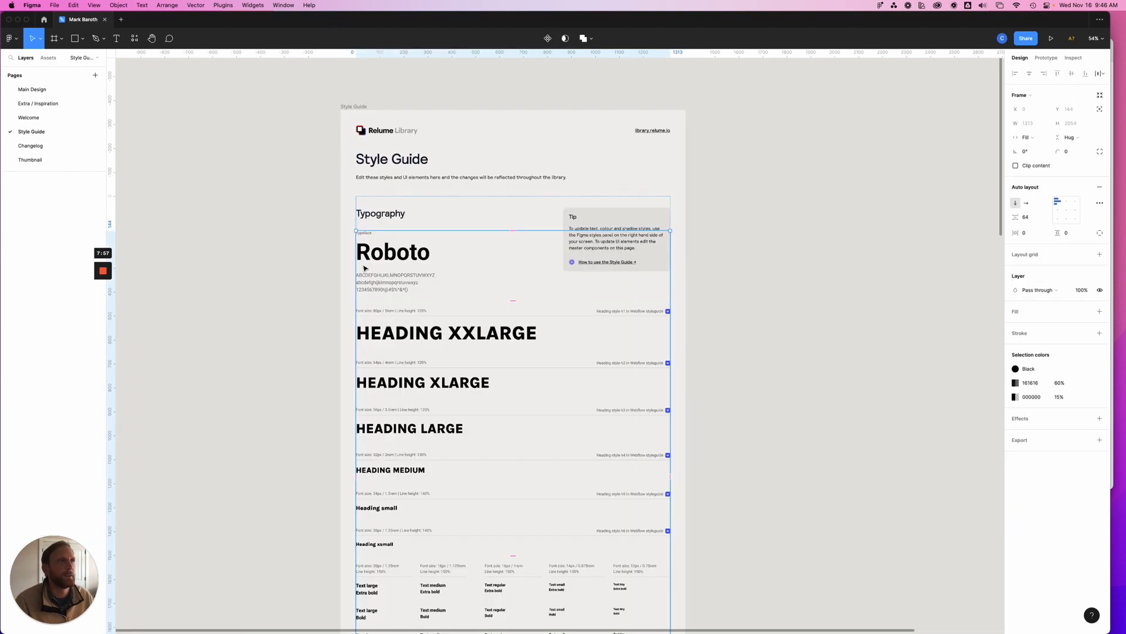
pyautogui.scroll(-2, 414, 293)
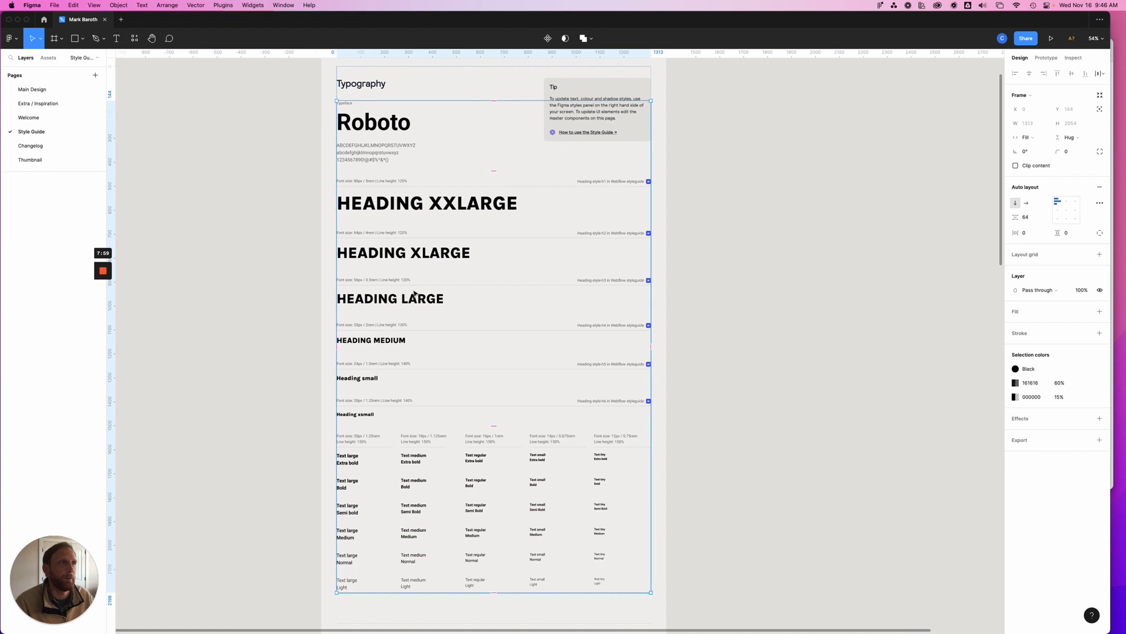
pyautogui.hscroll(3, 297, 146)
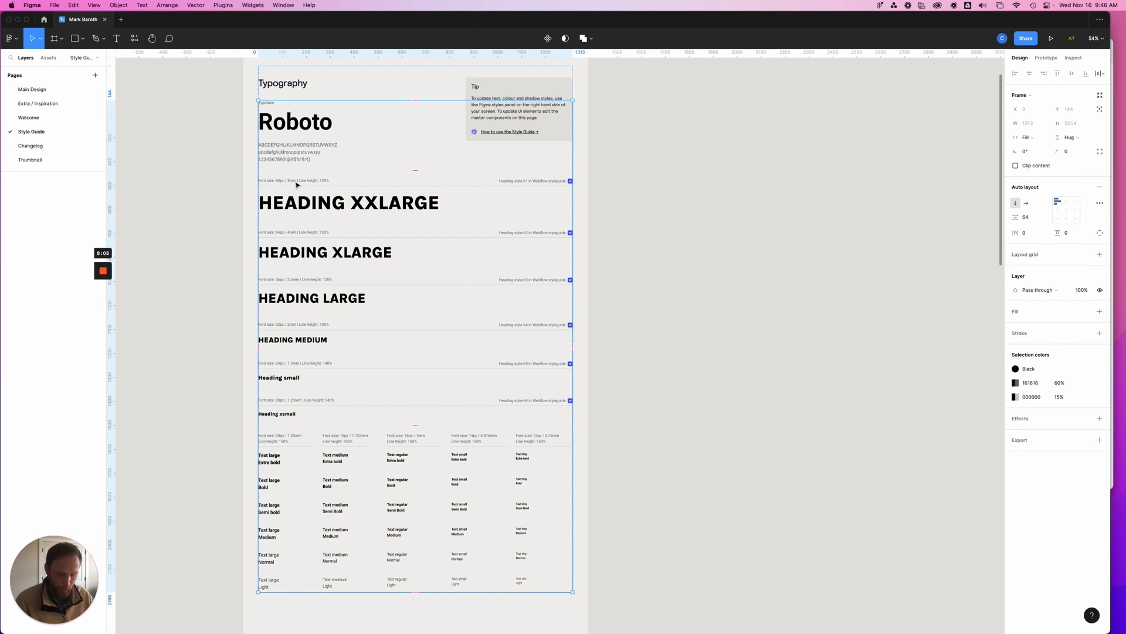
pyautogui.scroll(5, 296, 185)
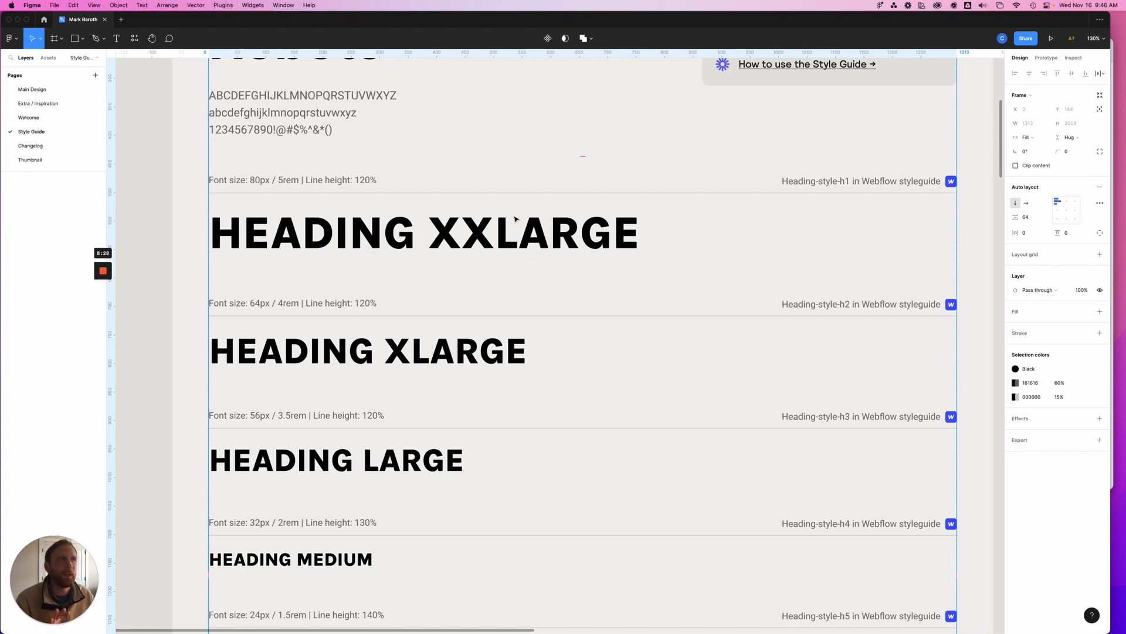
# Switch to the Webflow Style Guide and select the heading_style-h1 sample under Heading classes to view its typography styles
pyautogui.hotkey('ctrl', 'Up')
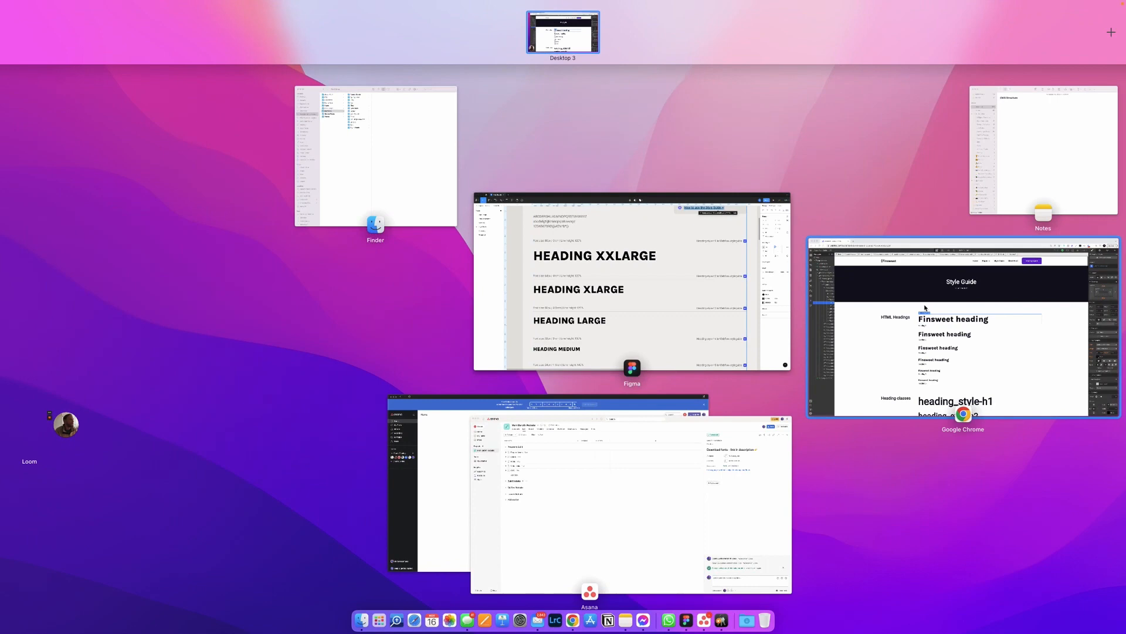
pyautogui.click(925, 307)
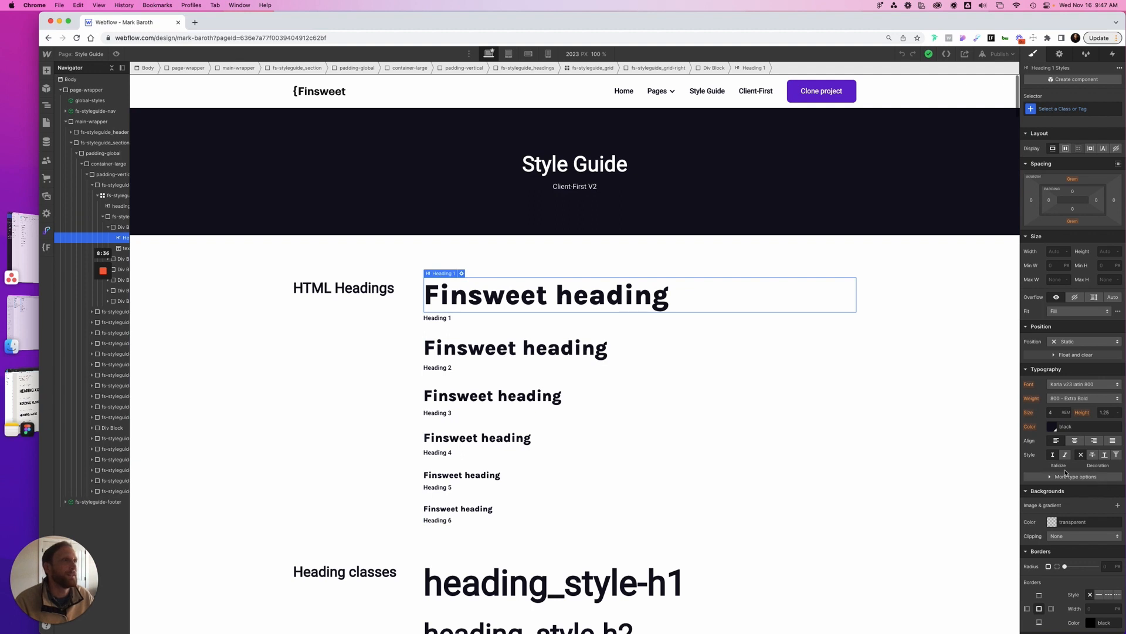
pyautogui.scroll(-2, 757, 427)
pyautogui.scroll(-2, 757, 428)
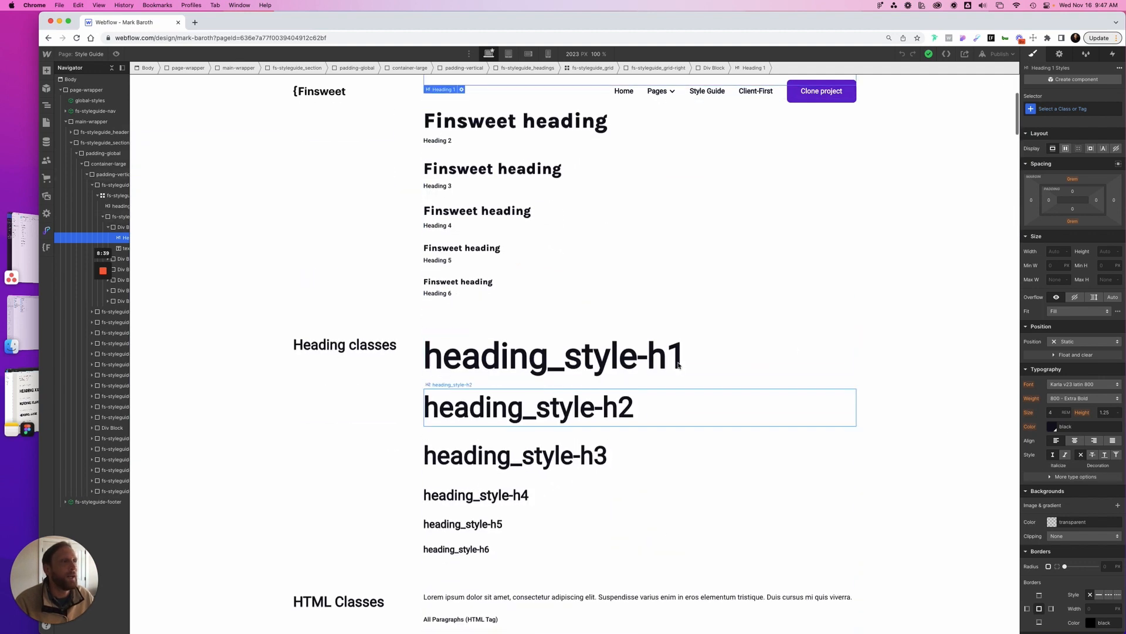
pyautogui.click(643, 369)
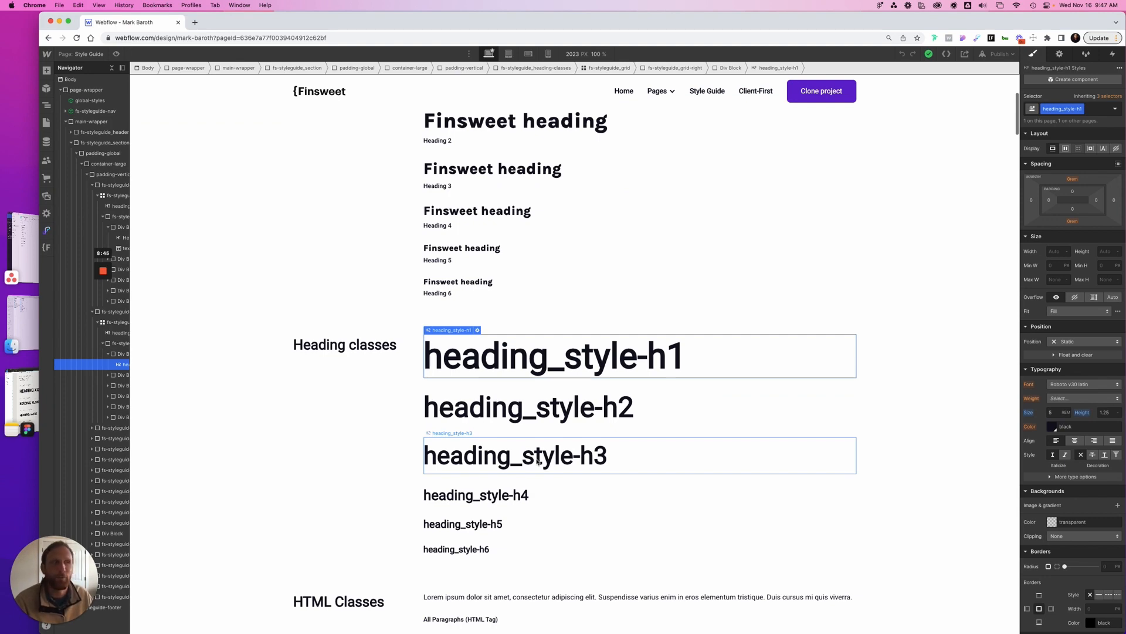
# Examine the text styles, text aligns and rich text samples further down the Webflow Style Guide page
pyautogui.scroll(-7, 538, 461)
pyautogui.scroll(-6, 538, 462)
pyautogui.scroll(-3, 546, 460)
pyautogui.scroll(-5, 548, 461)
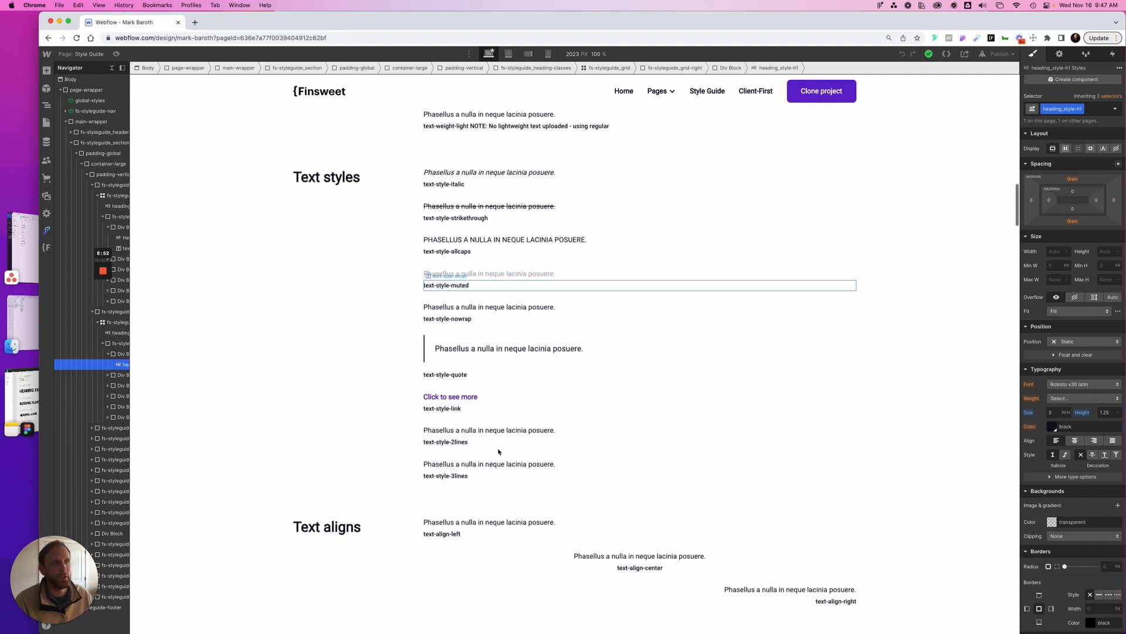
pyautogui.scroll(-7, 593, 411)
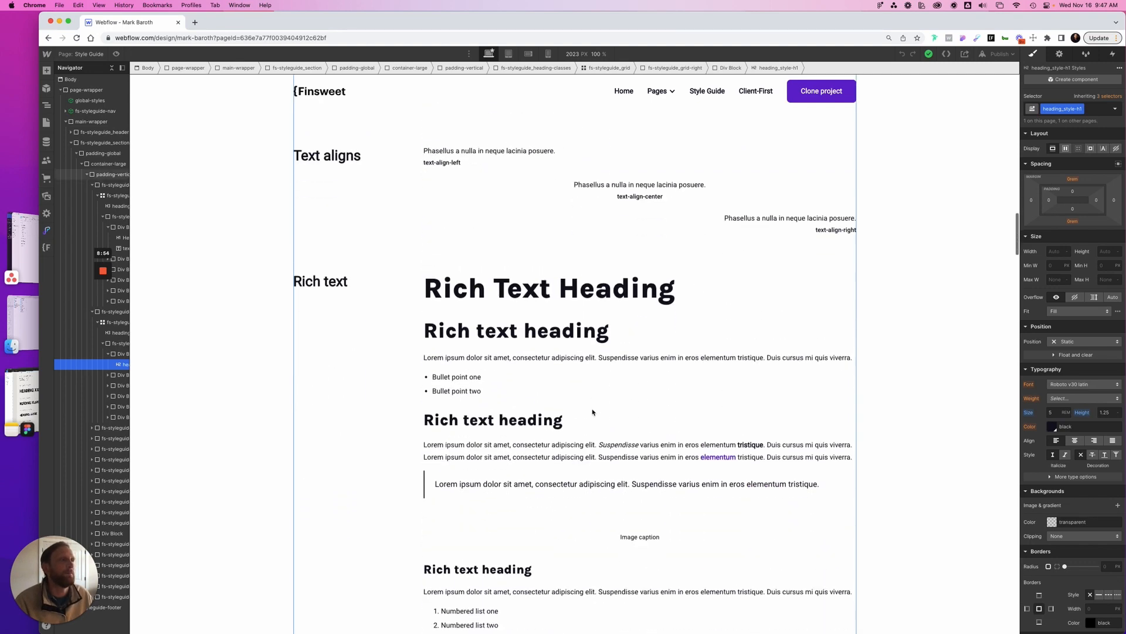
pyautogui.scroll(-2, 593, 412)
pyautogui.scroll(-3, 623, 355)
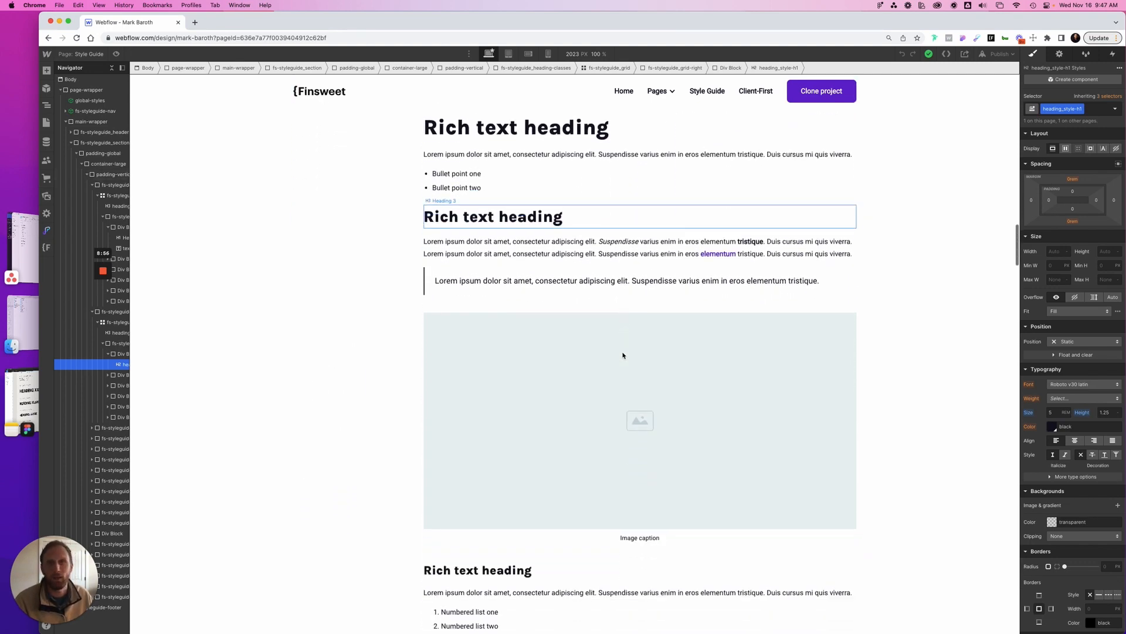
# Select the Primary swatch under Colors to view its classes and background color, and review the background colors, text colors and buttons
pyautogui.scroll(-7, 623, 354)
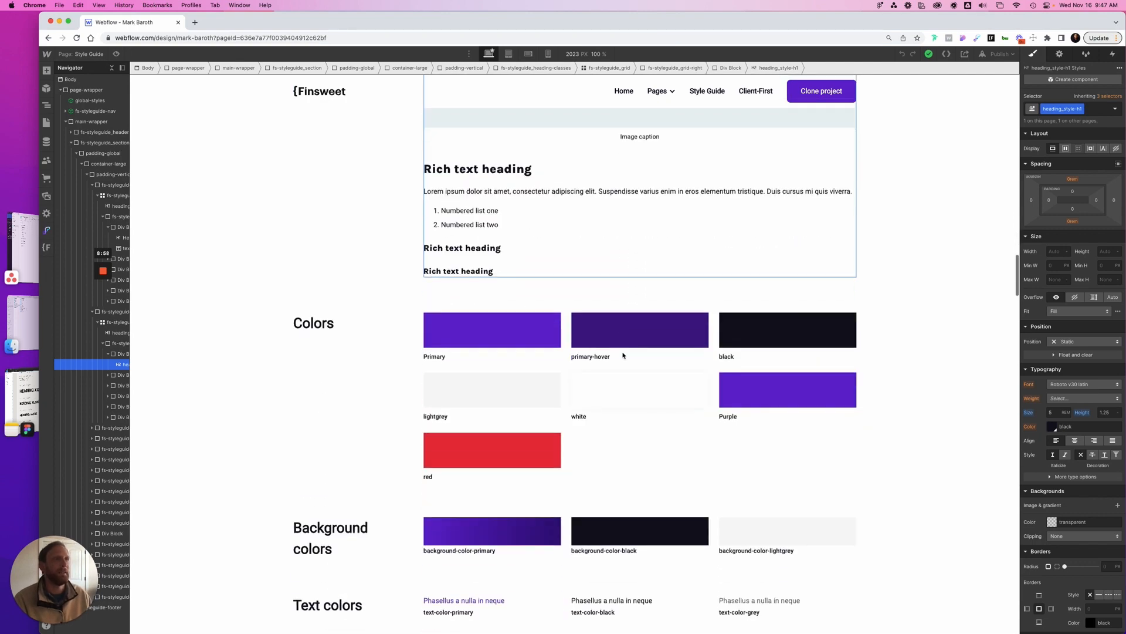
pyautogui.scroll(-1, 623, 355)
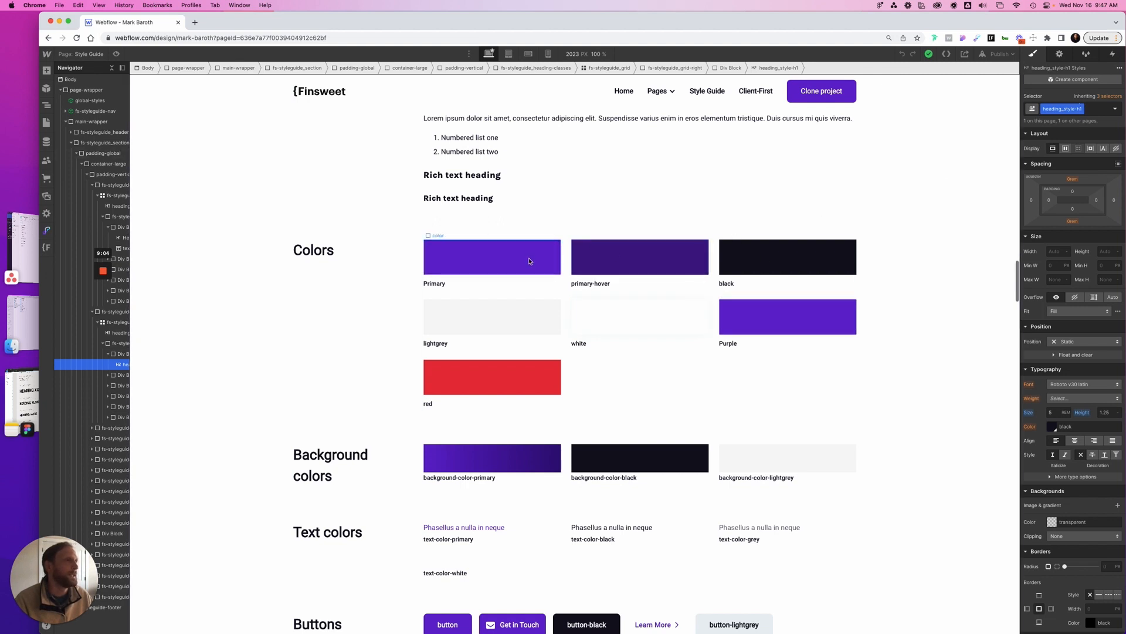
pyautogui.click(503, 258)
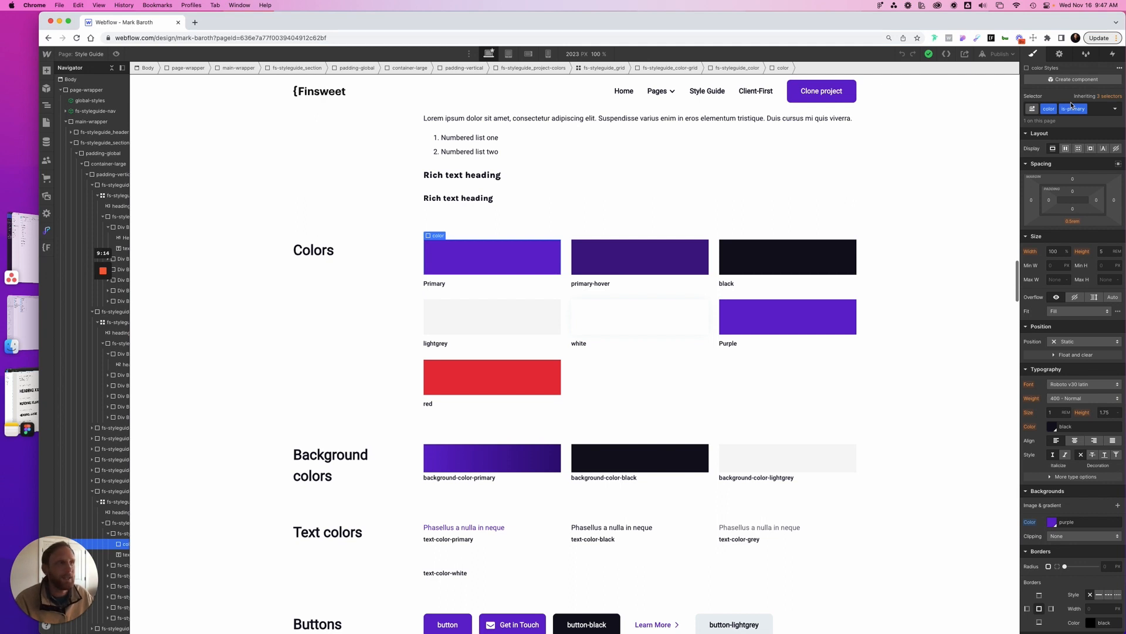
pyautogui.scroll(-2, 432, 355)
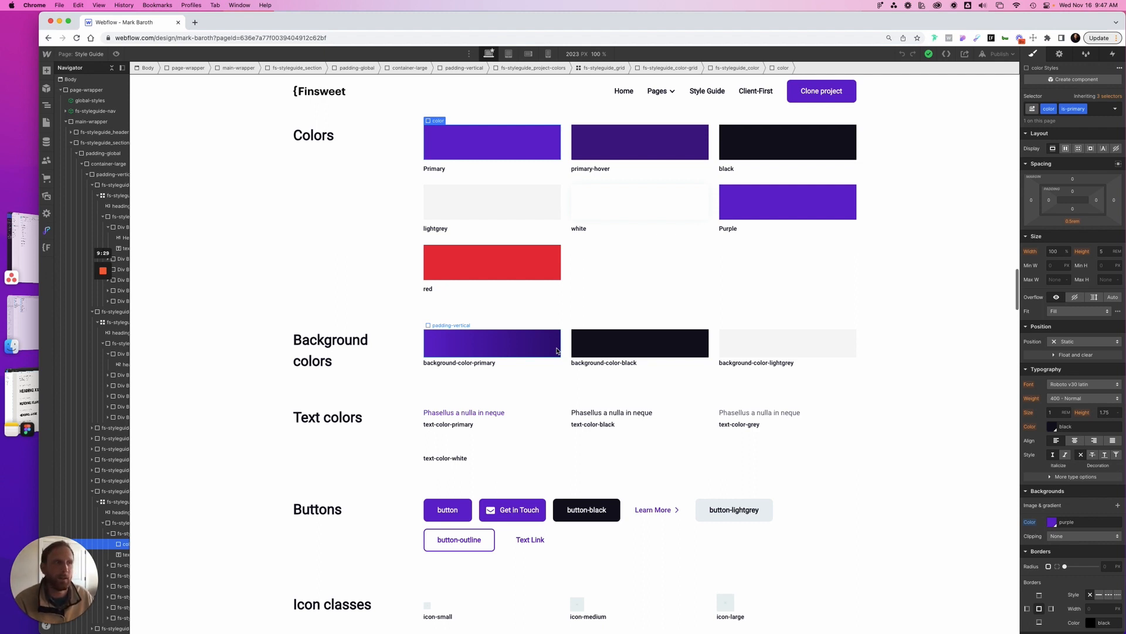
pyautogui.scroll(-3, 585, 374)
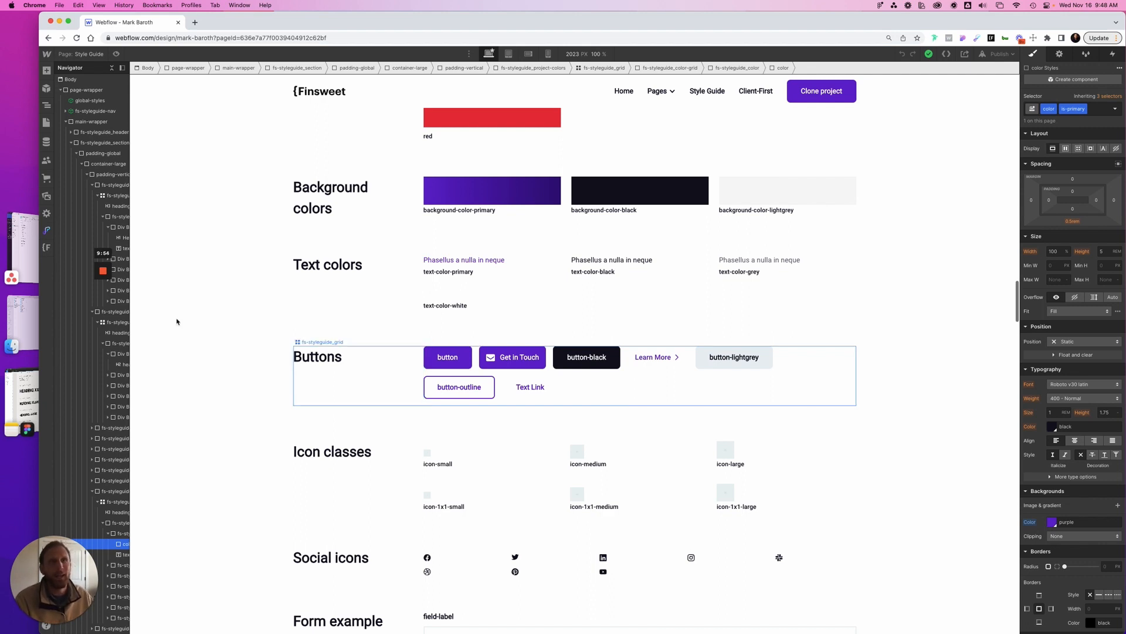
# Leave Webflow and review the portfolio page designs on Figma's Main Design page beside the CMS Structure note
pyautogui.click(28, 255)
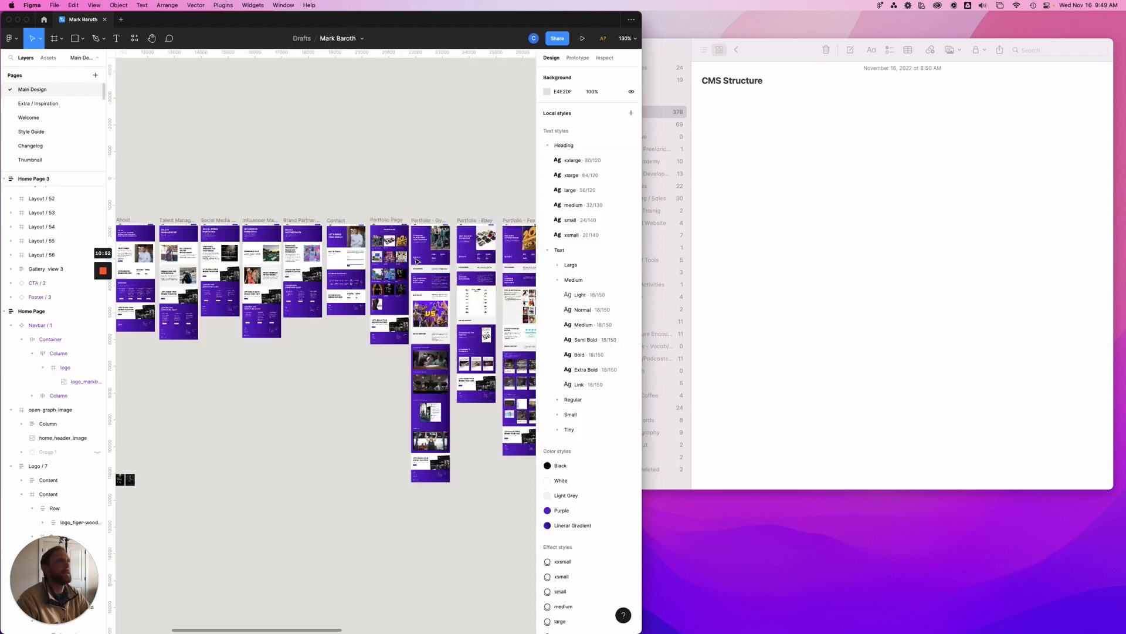
pyautogui.hscroll(4, 411, 263)
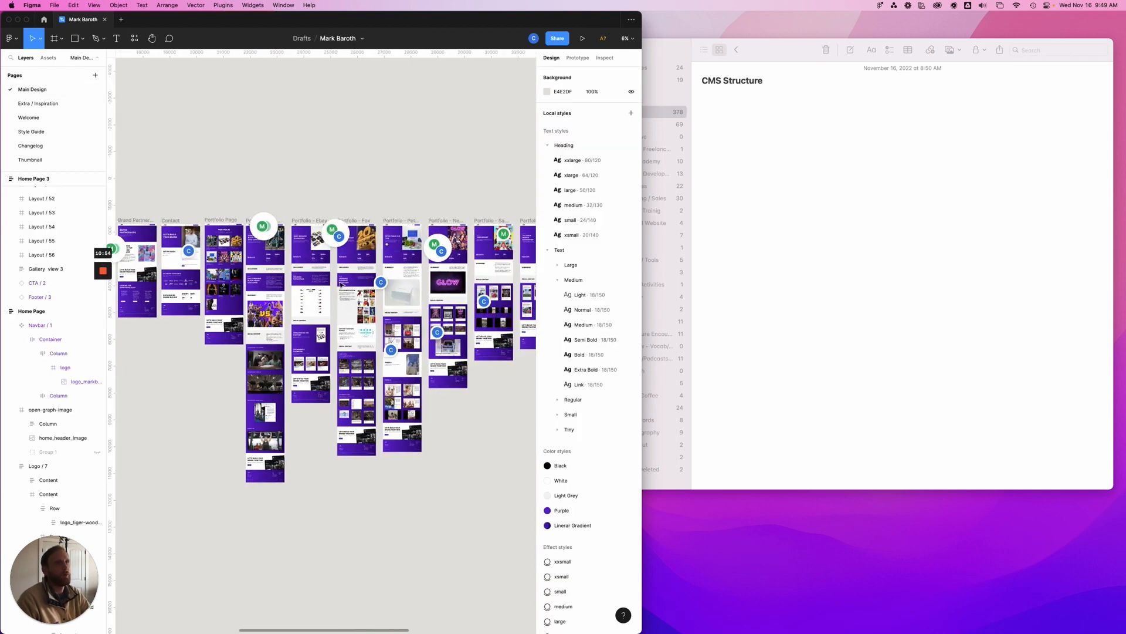